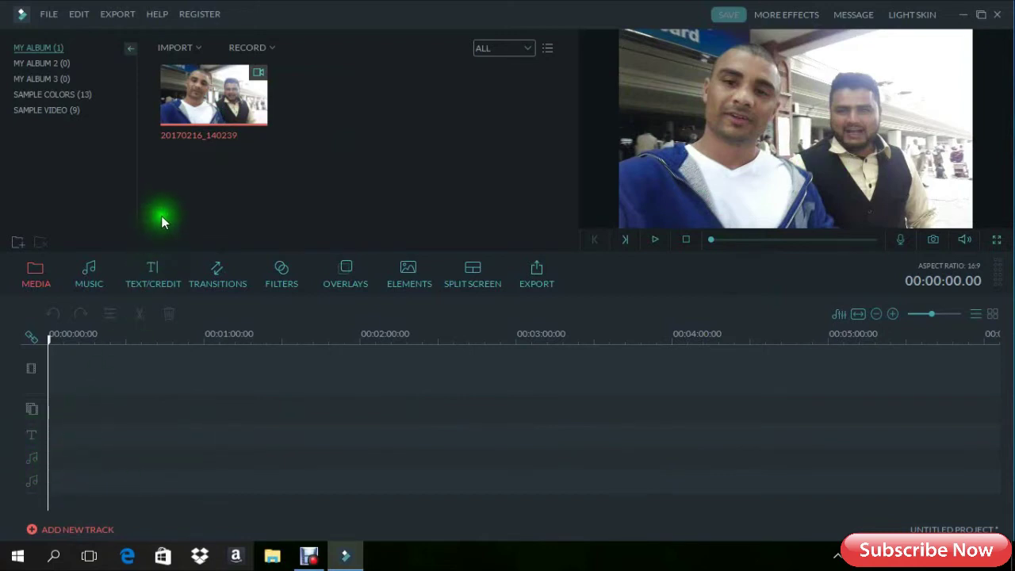
Place the clip 20170216_140239 at the start of the second timeline track.
click(251, 145)
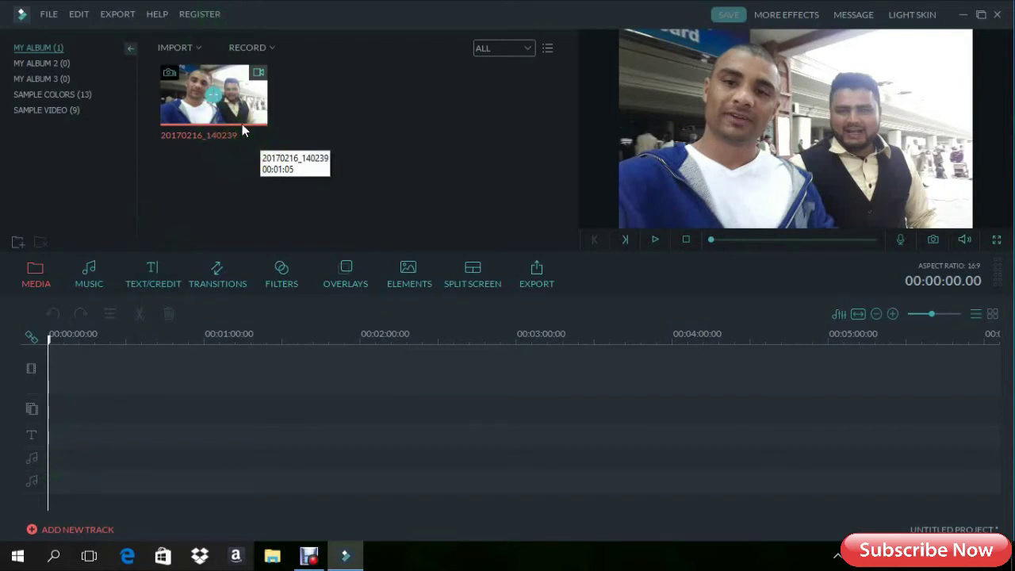
click(214, 124)
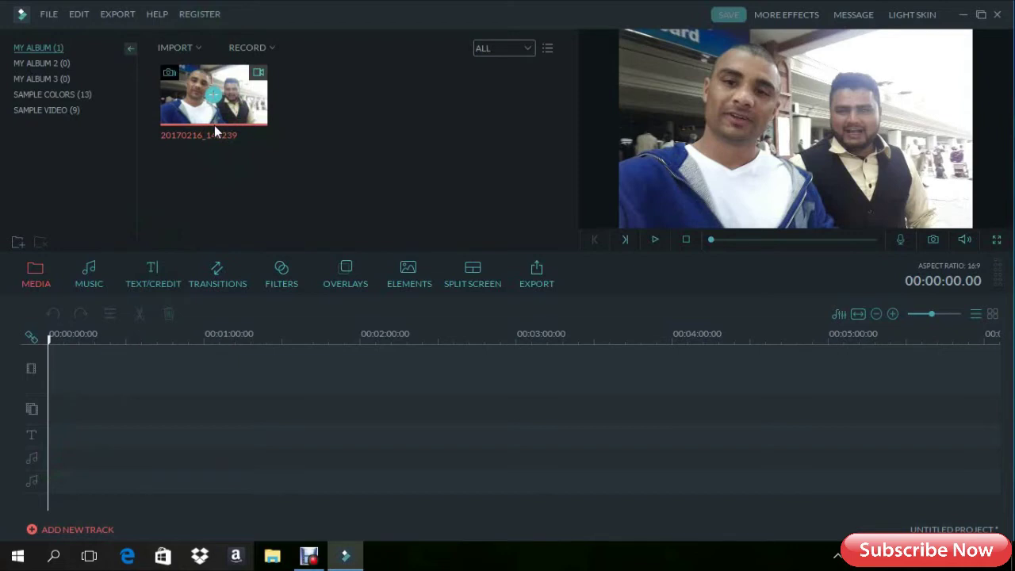
click(211, 125)
click(218, 117)
drag(234, 116, 53, 410)
click(68, 410)
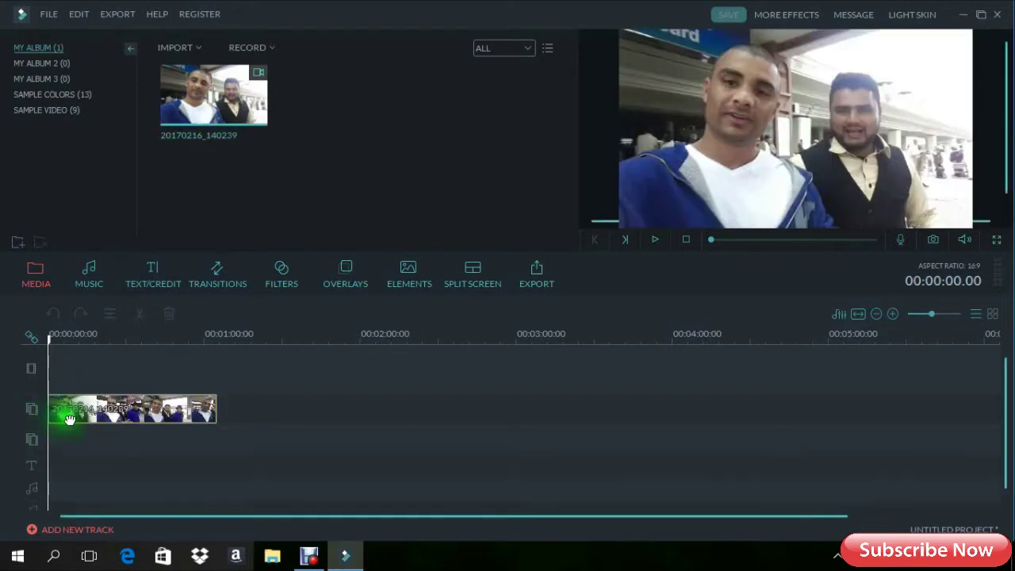
click(52, 388)
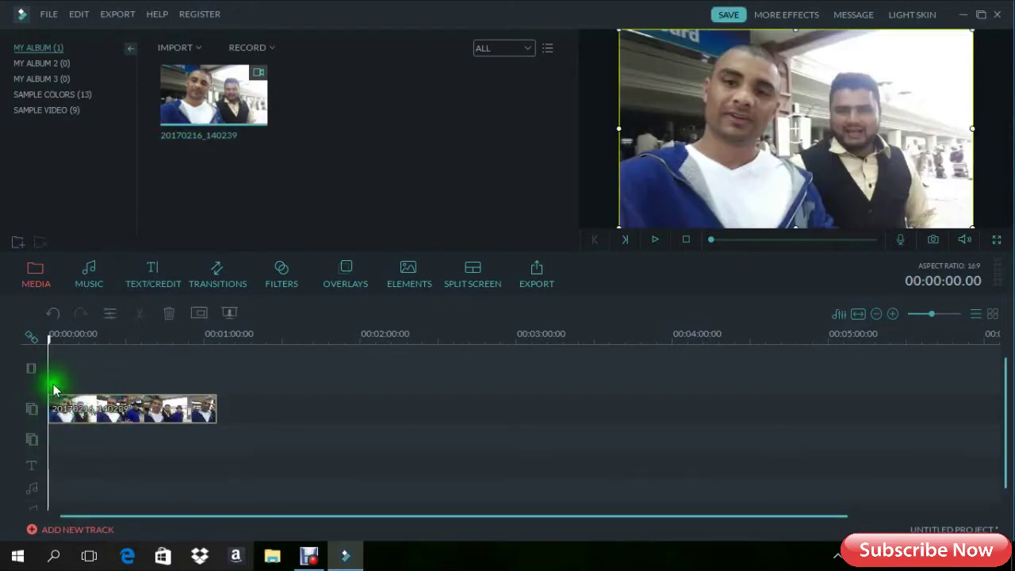
click(72, 420)
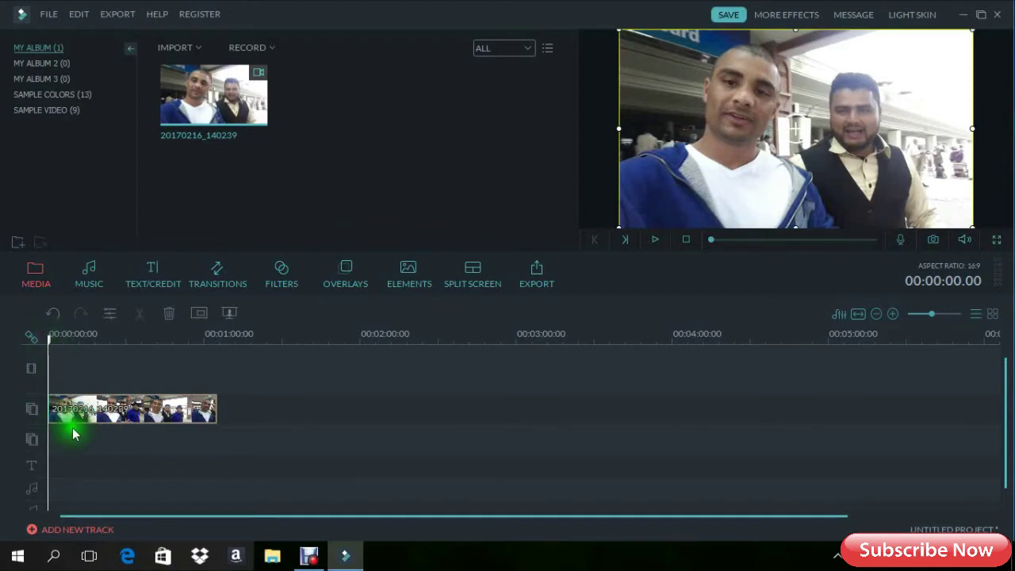
click(52, 373)
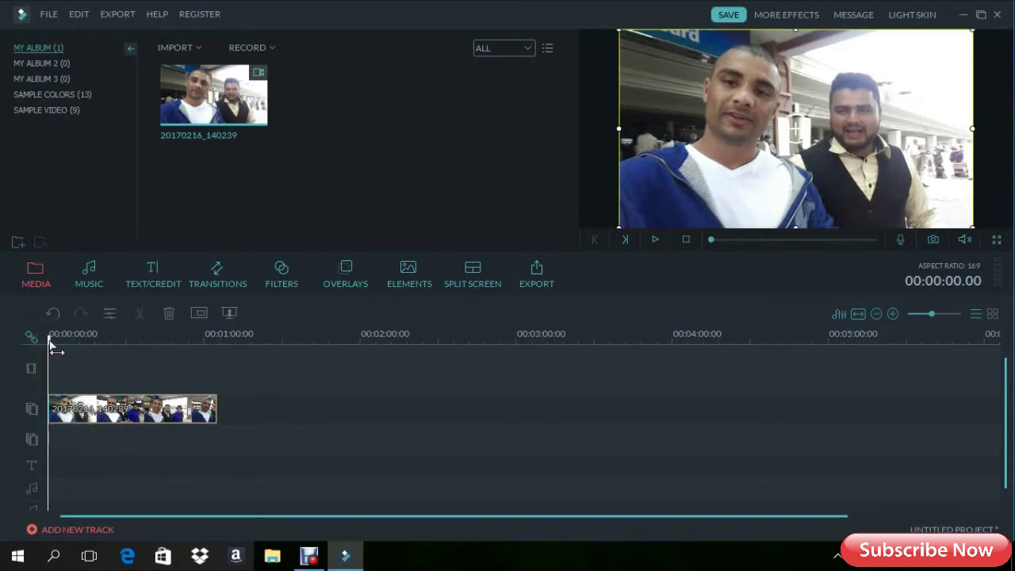
Move the playhead to 00:00:09.10 on the clip and lower the preview volume to its minimum.
drag(50, 341, 68, 349)
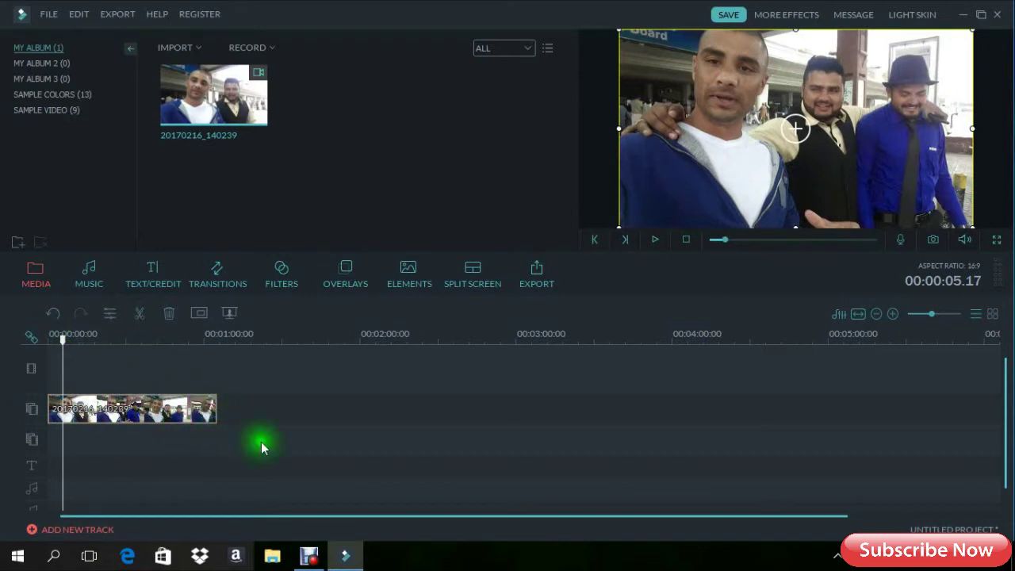
click(251, 410)
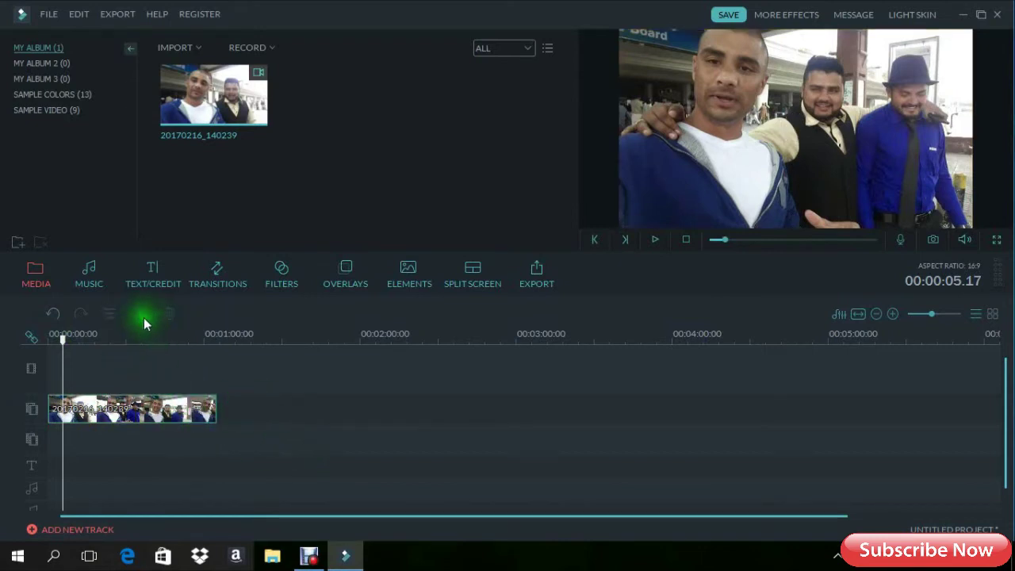
click(127, 418)
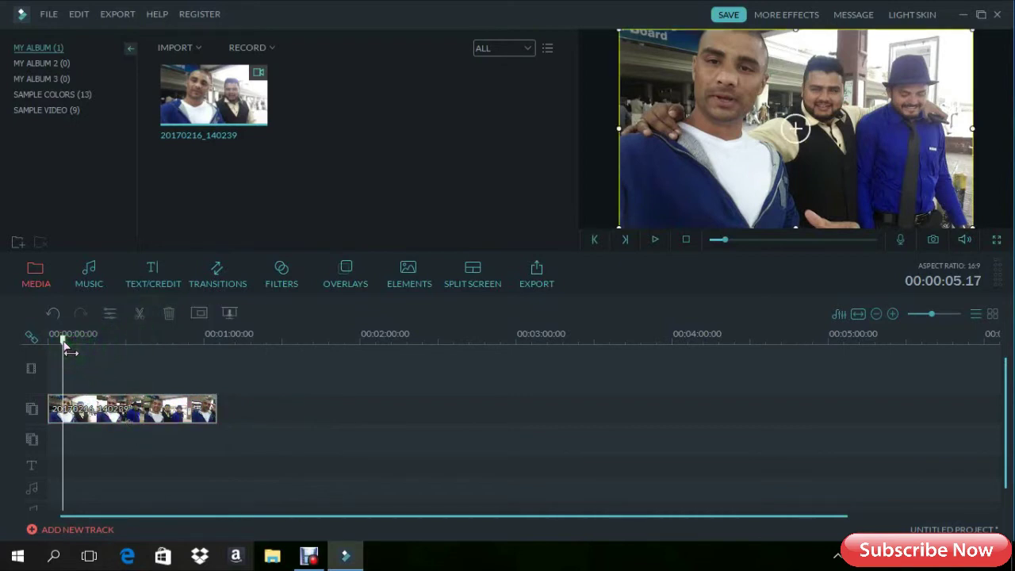
mouse_move(64, 346)
mouse_down()
mouse_move(82, 343)
mouse_move(64, 342)
mouse_move(77, 354)
mouse_move(74, 342)
mouse_up()
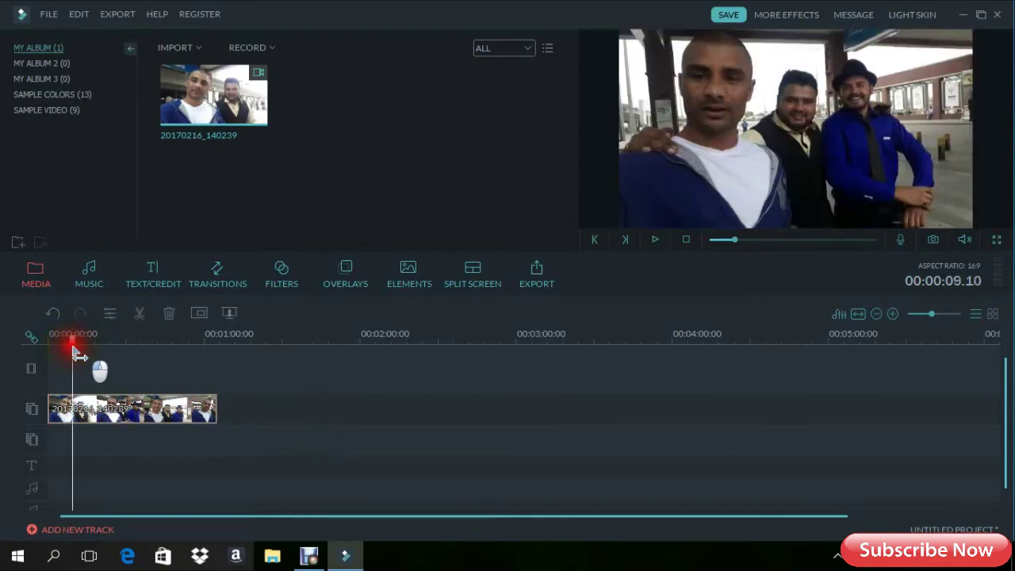
click(965, 242)
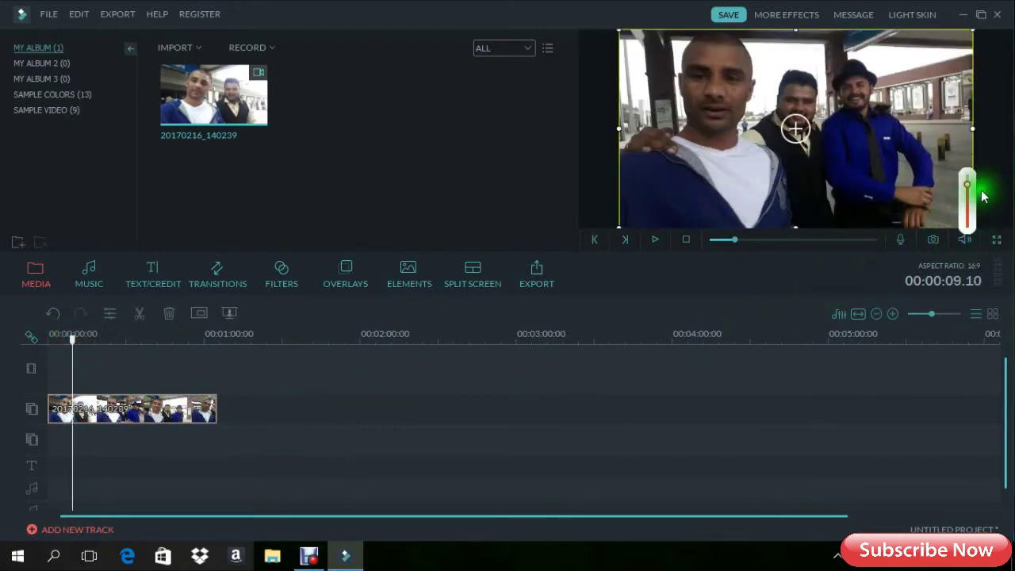
drag(967, 187, 969, 238)
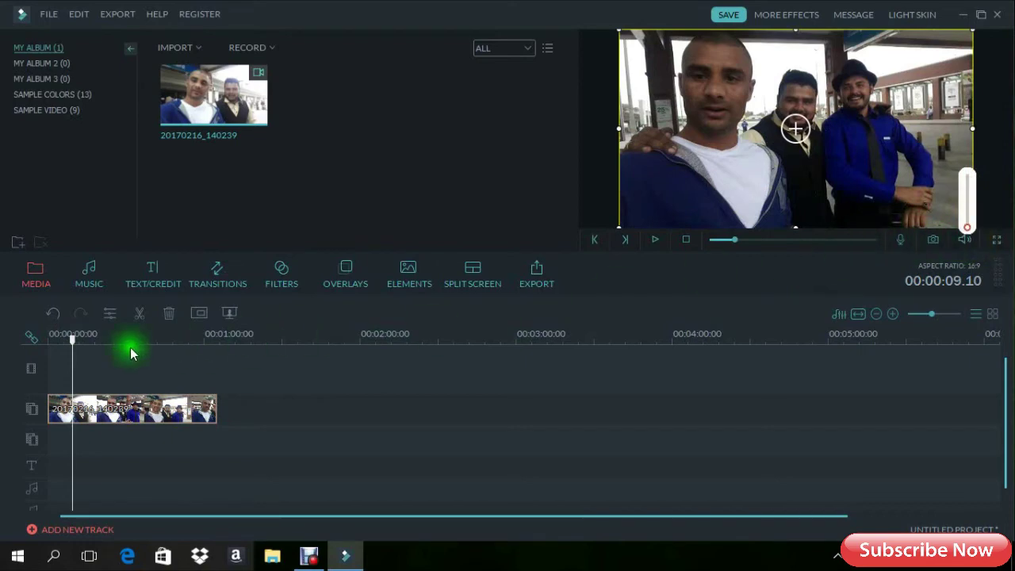
Find the cut point by previewing and stepping frame by frame, and split the clip at 00:00:17.03.
drag(73, 343, 90, 341)
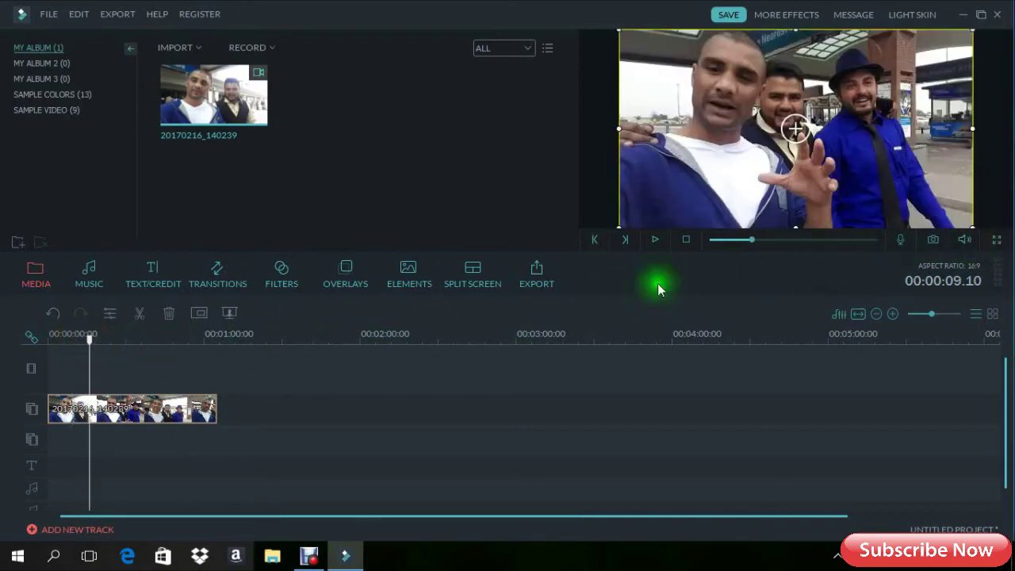
click(655, 239)
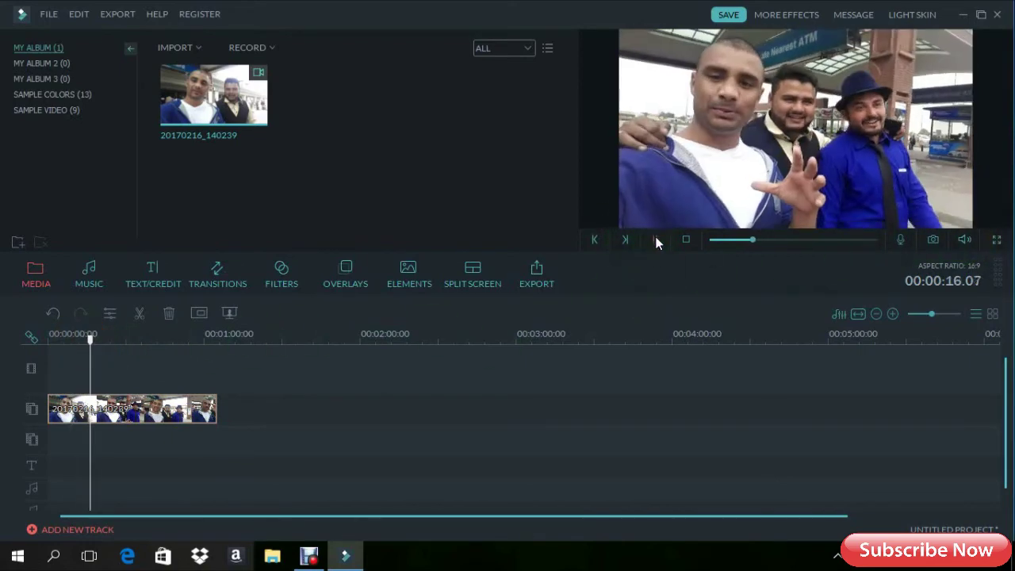
click(655, 240)
click(625, 239)
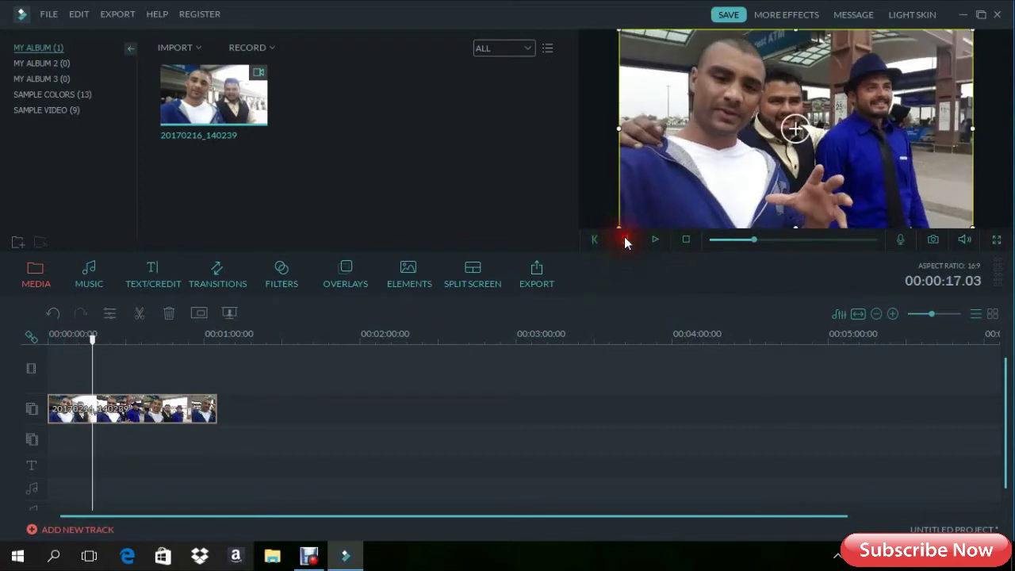
click(625, 239)
click(624, 238)
click(625, 239)
click(598, 241)
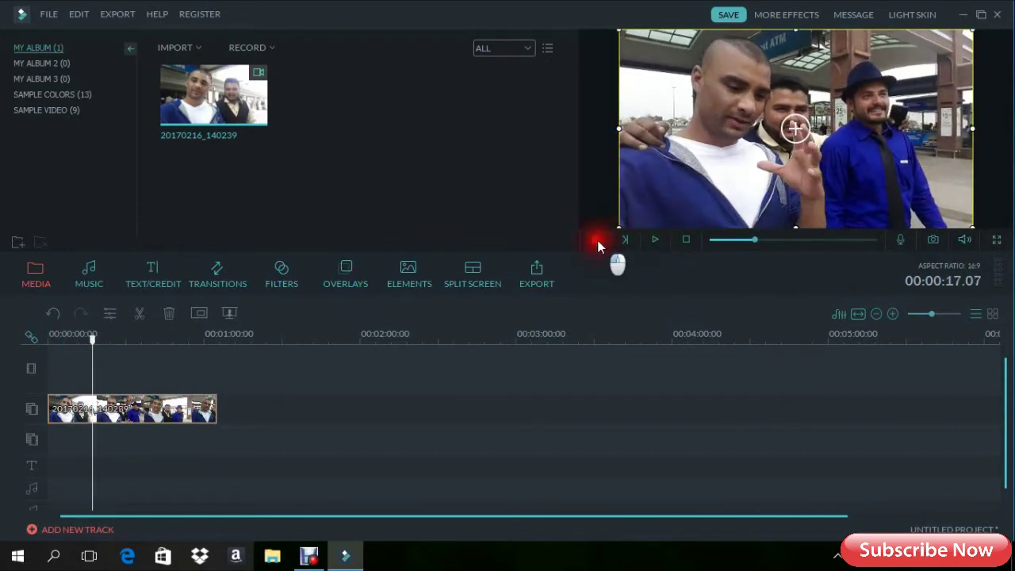
click(598, 241)
click(597, 240)
click(597, 240)
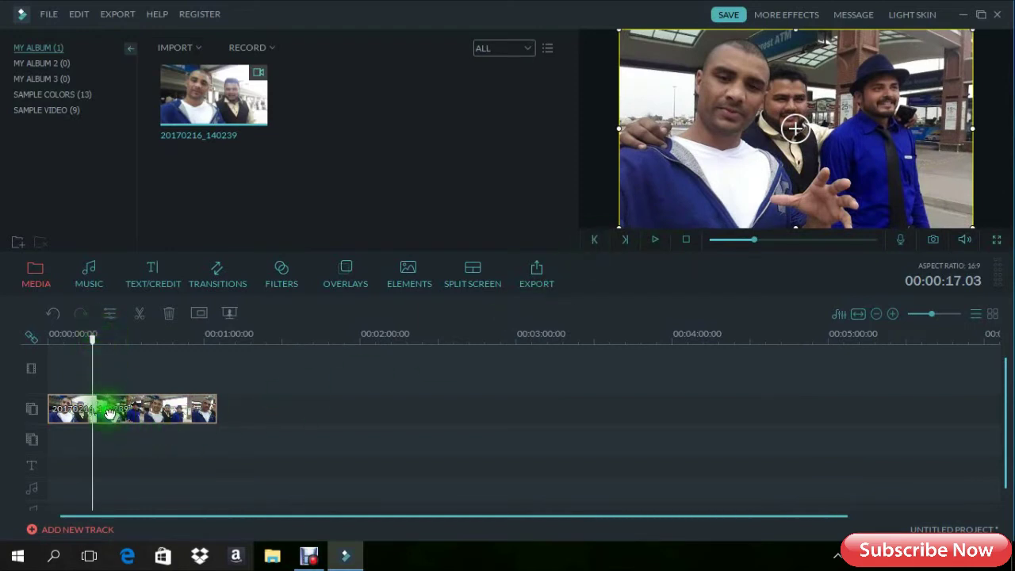
click(139, 312)
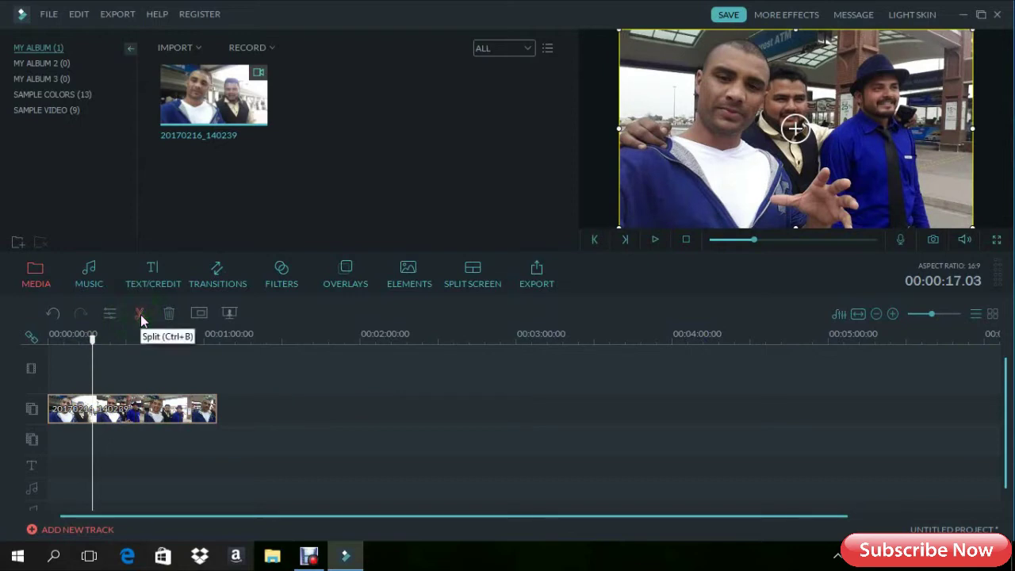
click(108, 414)
click(141, 317)
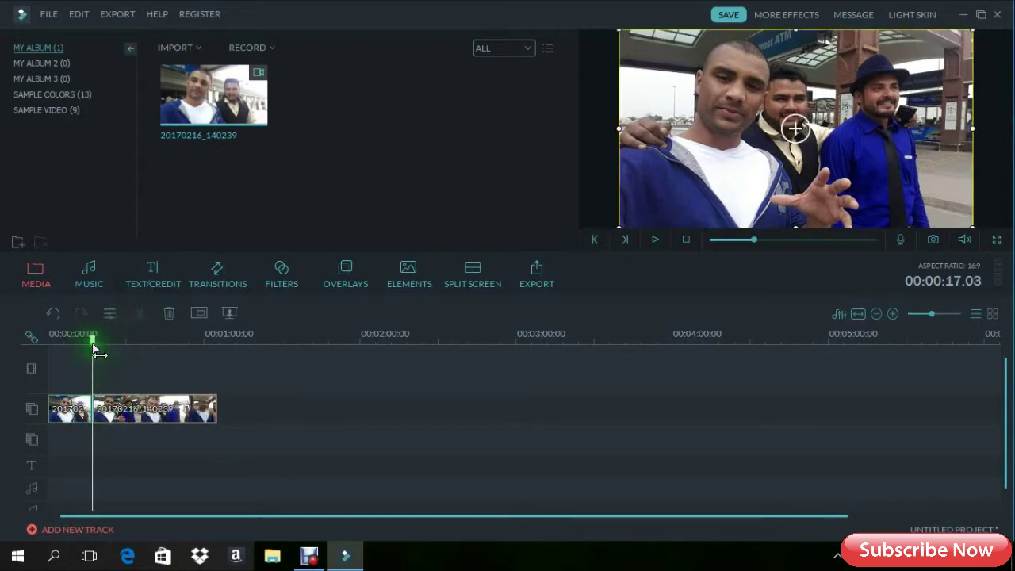
Split the second part of the clip at 00:00:23.10.
drag(94, 341, 112, 350)
click(99, 395)
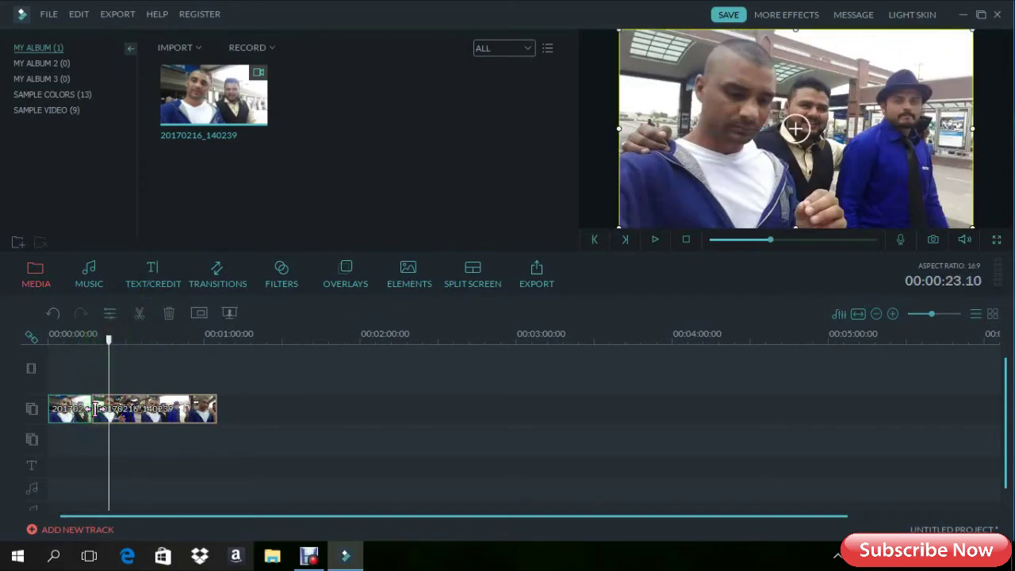
click(138, 317)
Delete the short section between the two cuts and shift the last piece back against the first to close the gap.
click(85, 412)
right_click(101, 408)
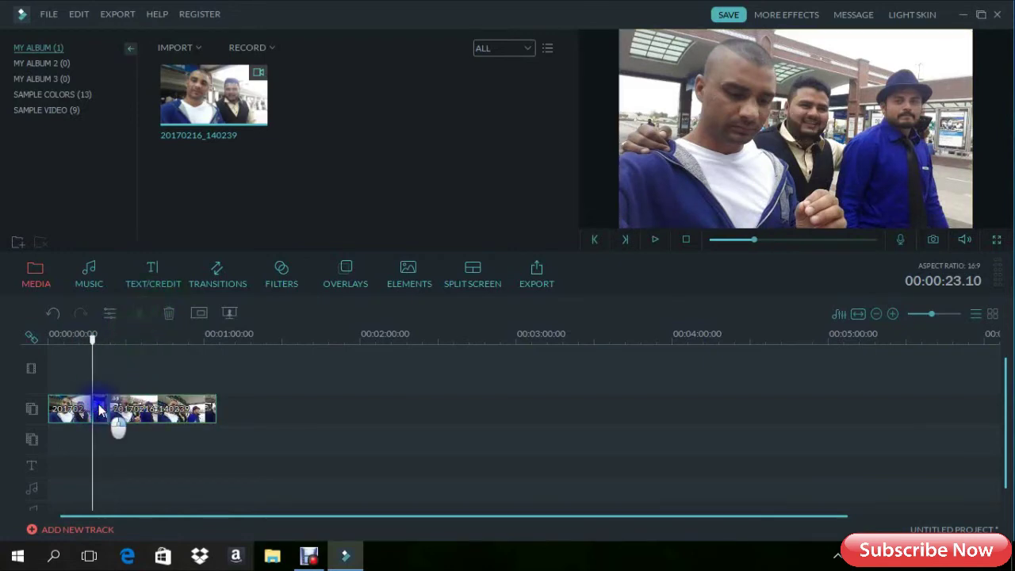
click(111, 394)
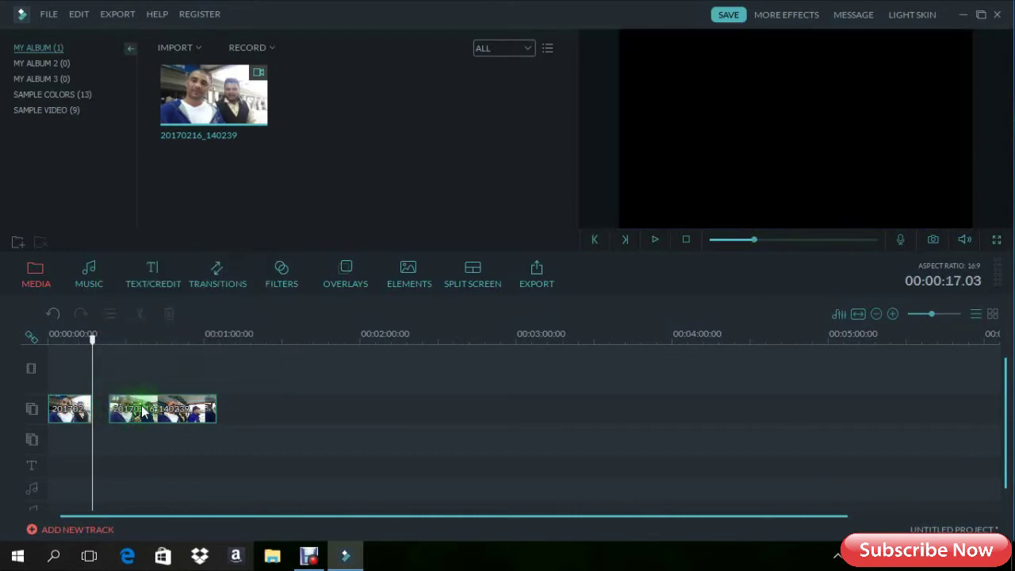
mouse_move(144, 408)
mouse_down()
mouse_move(104, 410)
mouse_move(129, 408)
mouse_up()
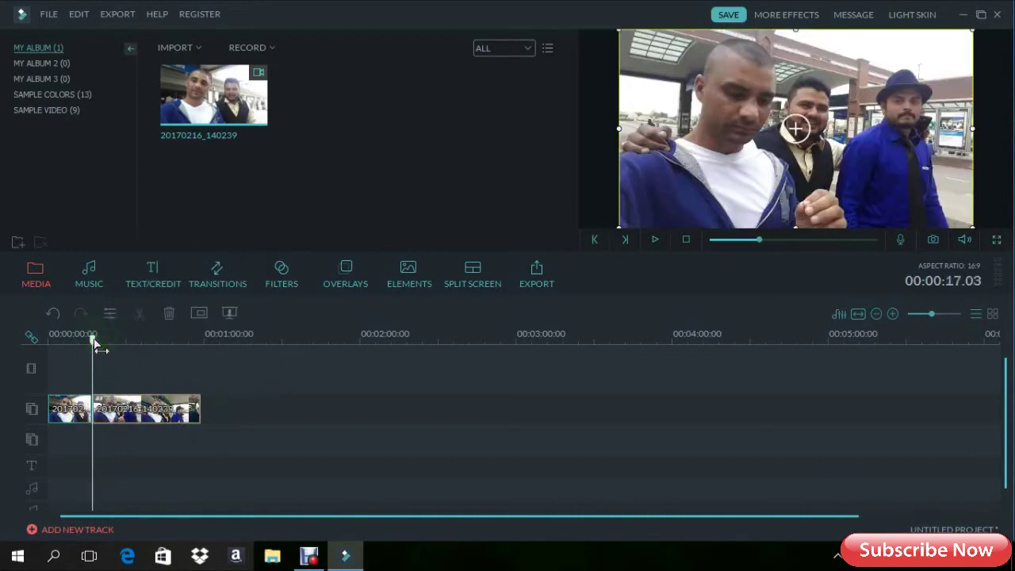
Split the second piece at 00:00:54.00 and delete the remainder after the cut.
drag(94, 341, 189, 345)
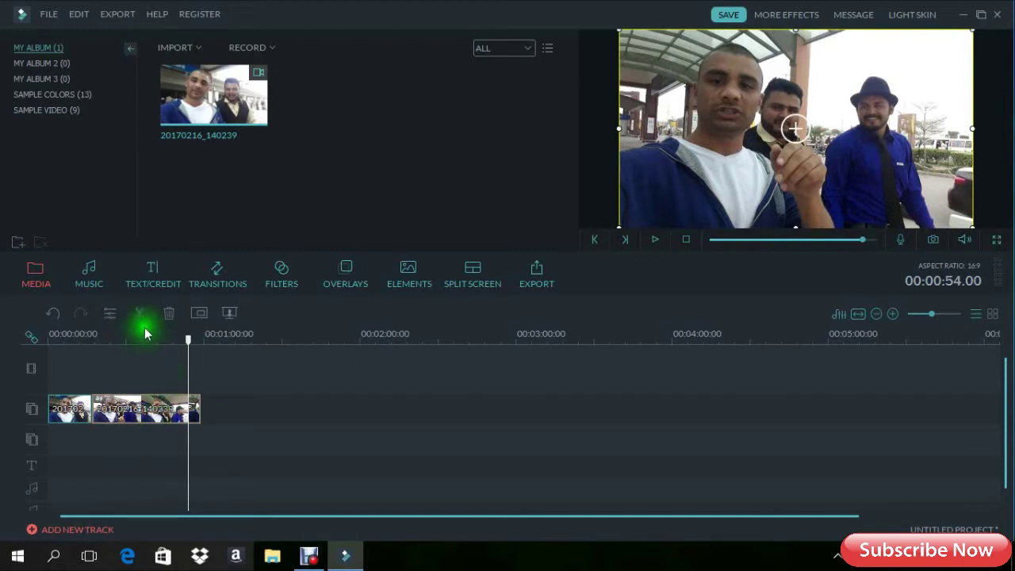
click(175, 411)
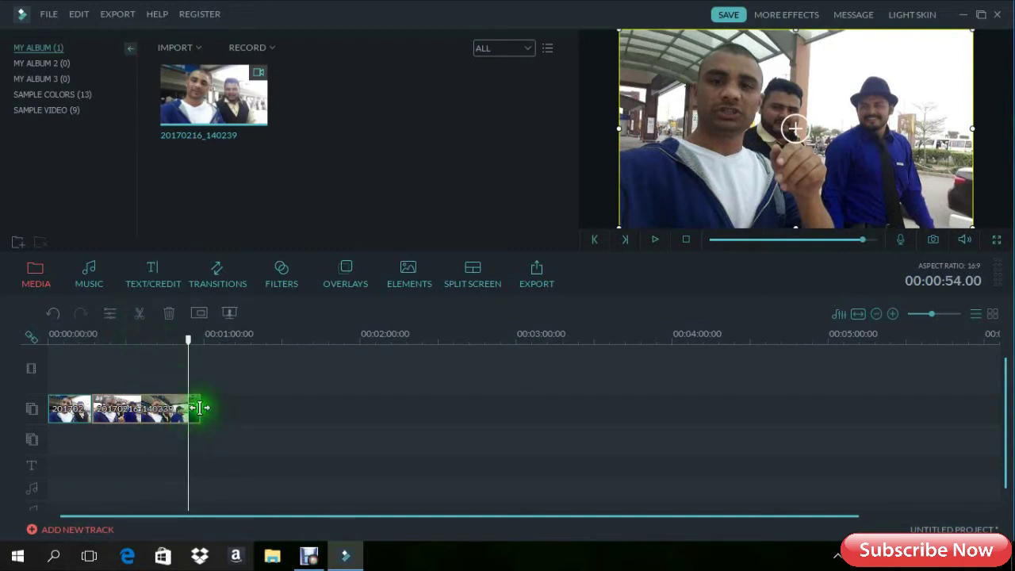
click(170, 315)
Preview a short stretch of the second piece starting at 00:00:25.17.
drag(190, 338, 119, 370)
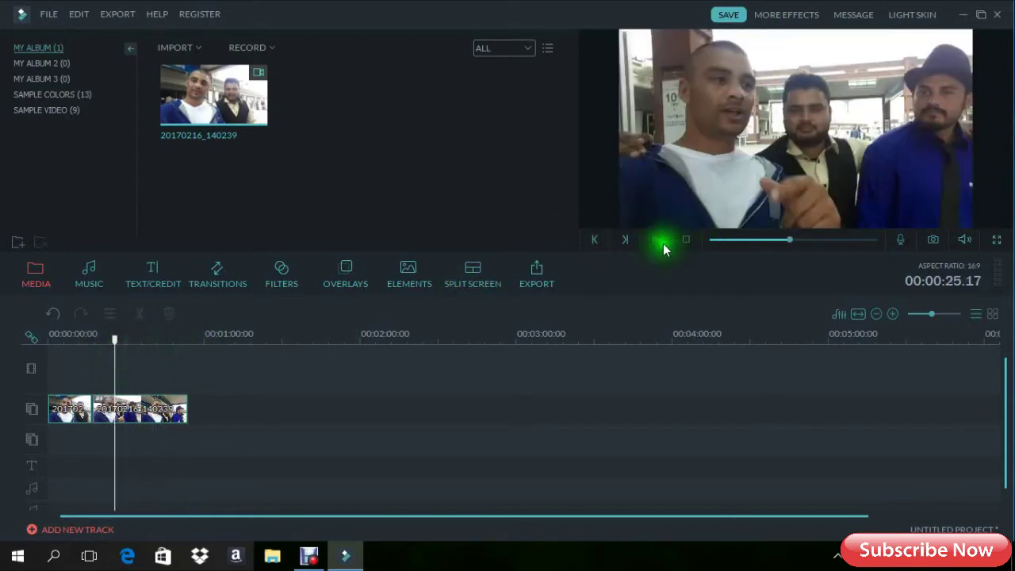
click(654, 238)
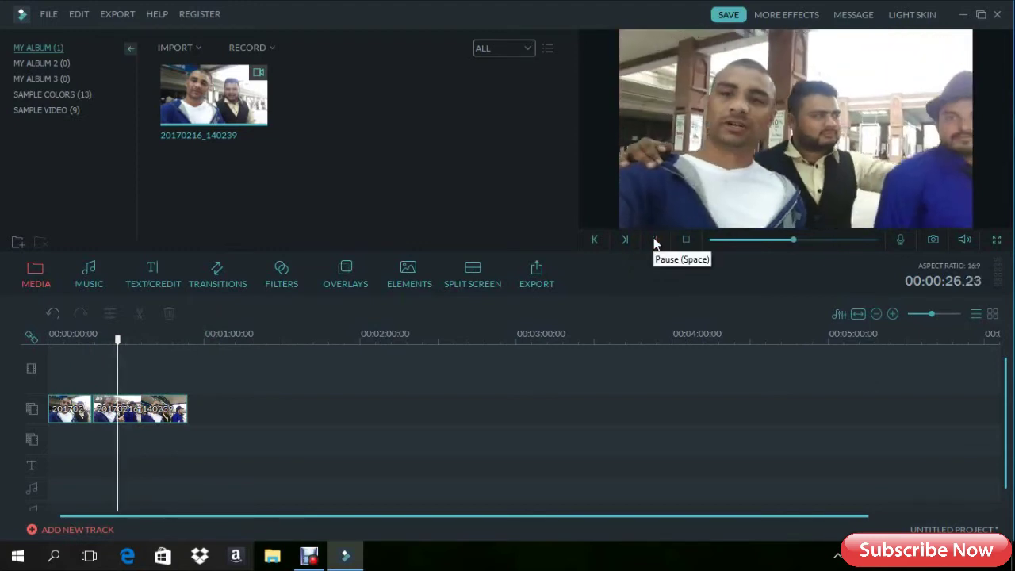
click(654, 238)
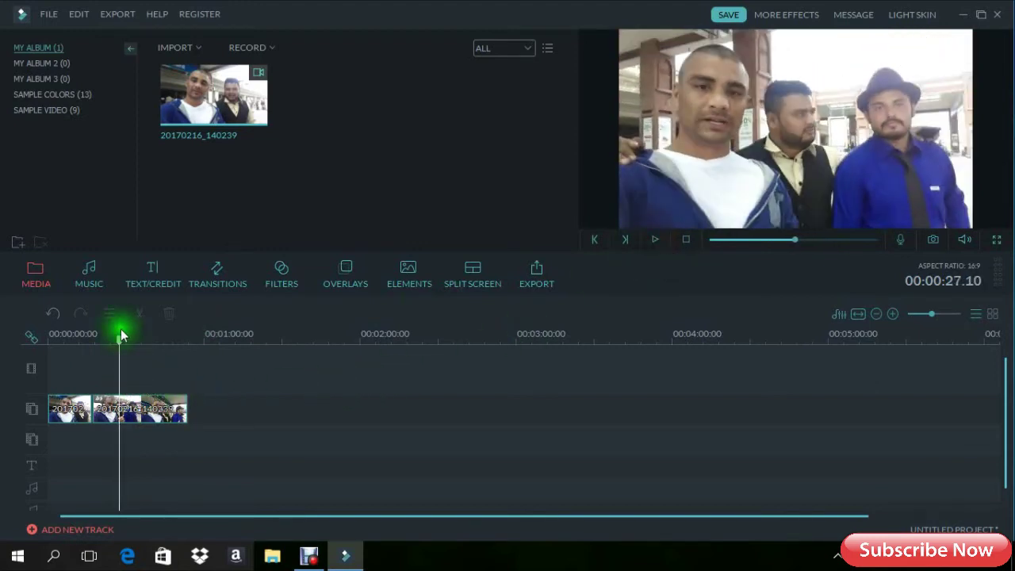
Undo the deletion of the end piece and redo it.
click(149, 410)
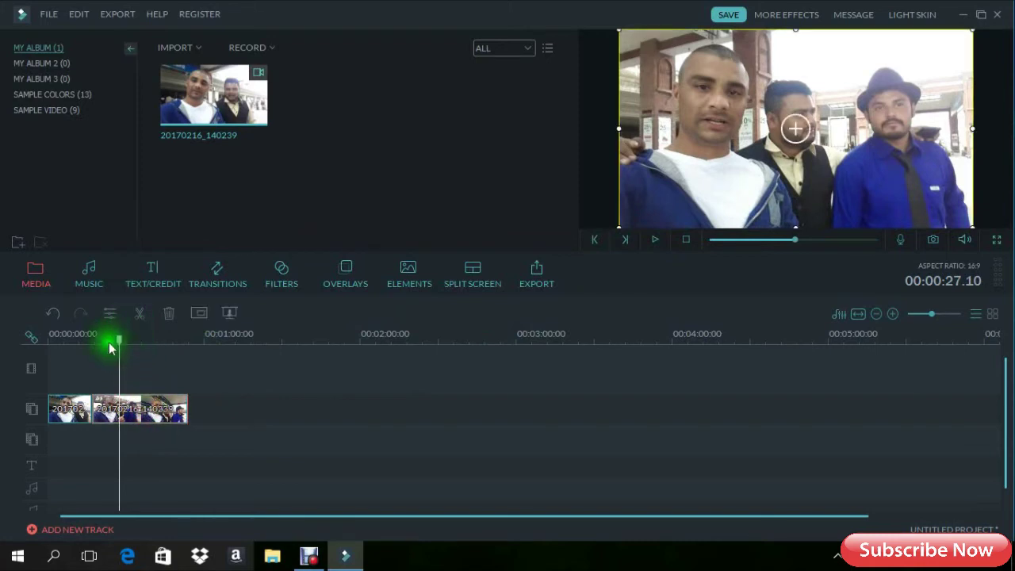
click(58, 314)
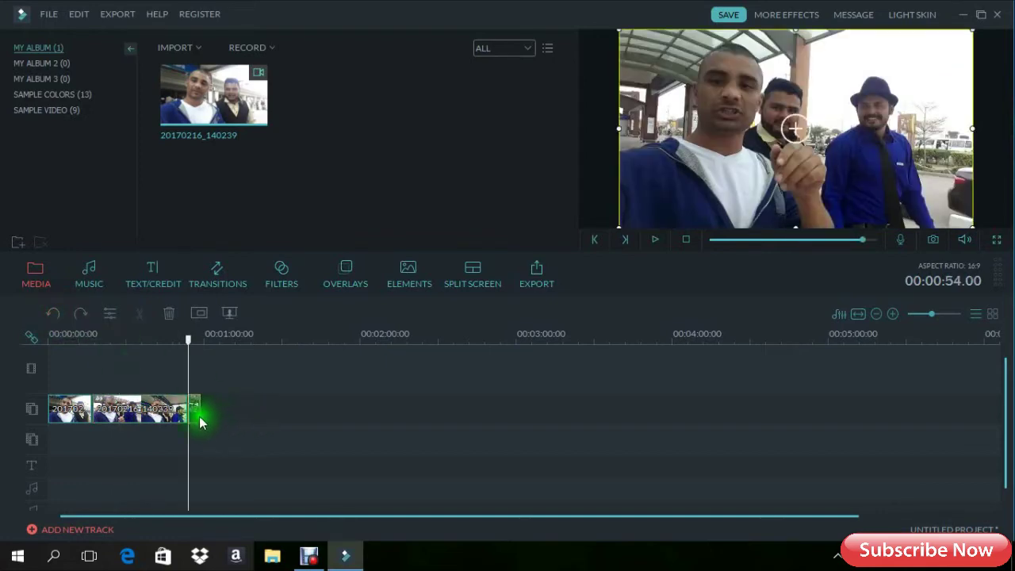
click(80, 314)
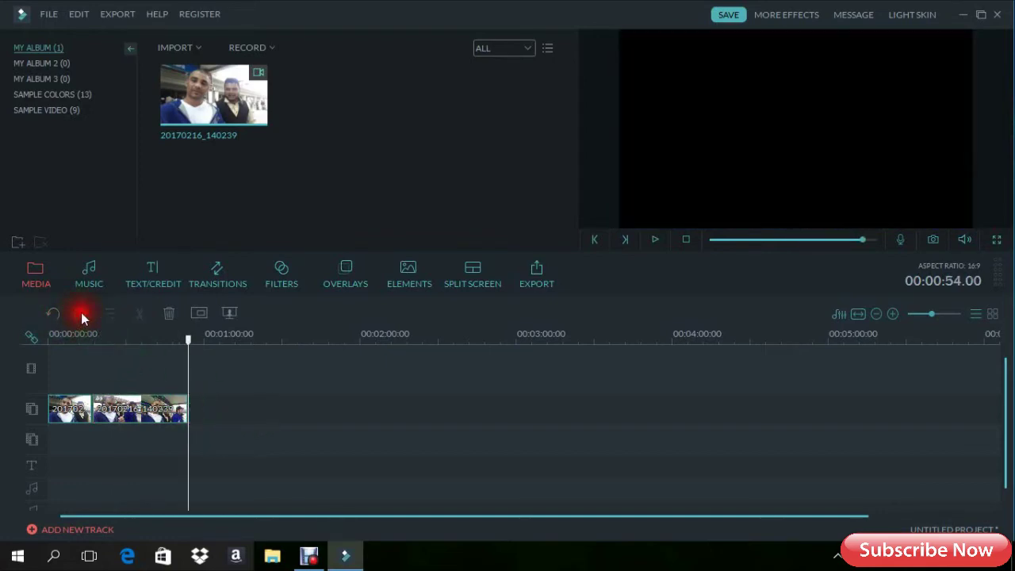
Split the second piece at 00:00:38.00 and delete everything after the cut.
drag(188, 340, 147, 347)
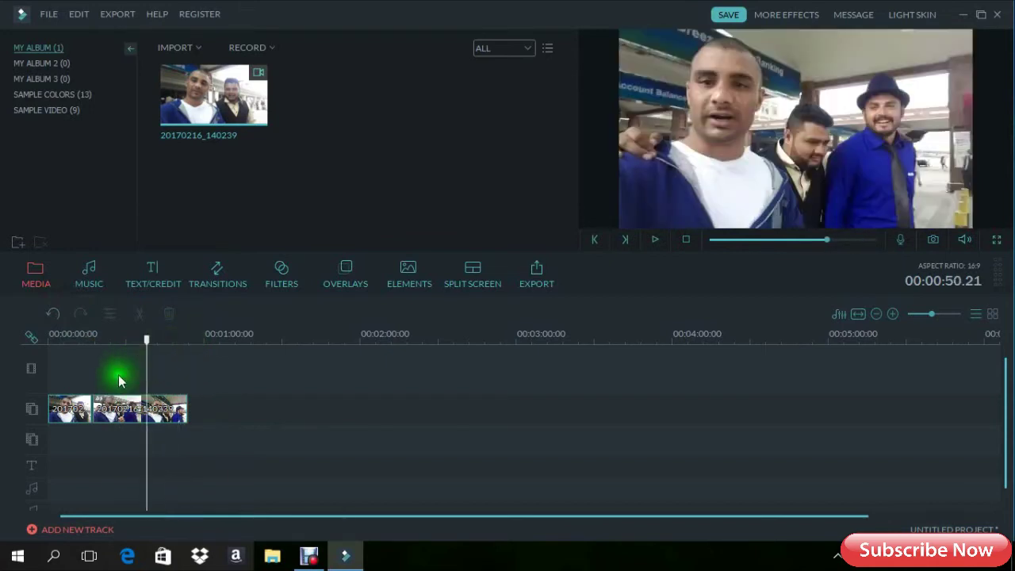
click(127, 409)
click(142, 313)
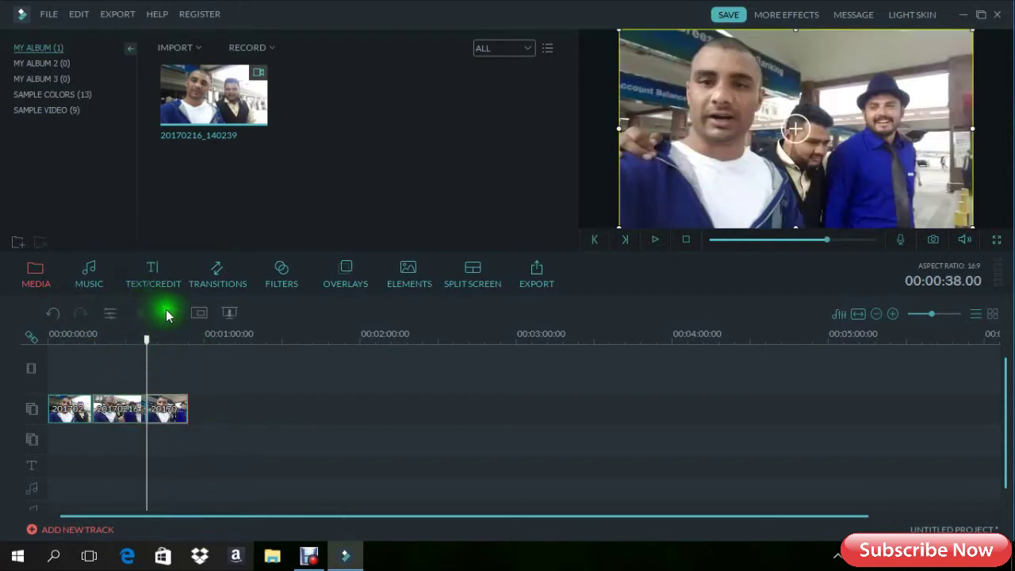
click(167, 316)
Add the song "Era Istrefi - Bonbon (Official Video)" from the My Music collection to the start of the audio track.
click(136, 343)
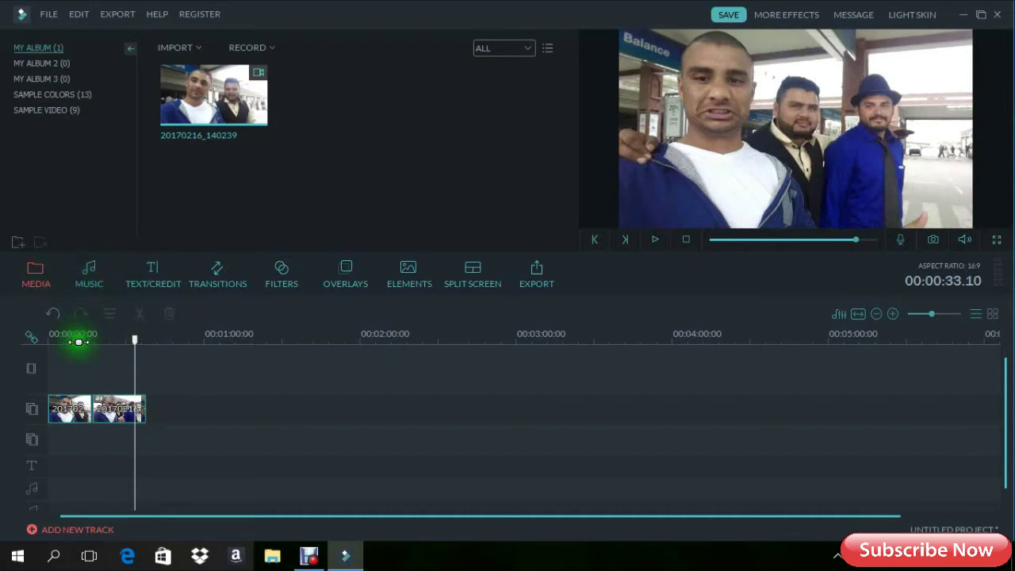
click(90, 279)
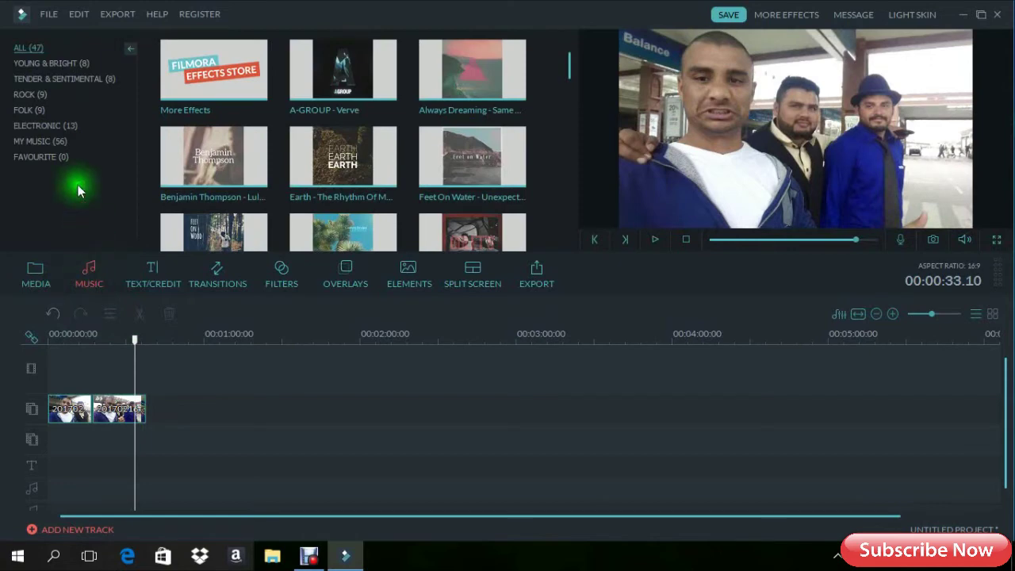
mouse_move(317, 81)
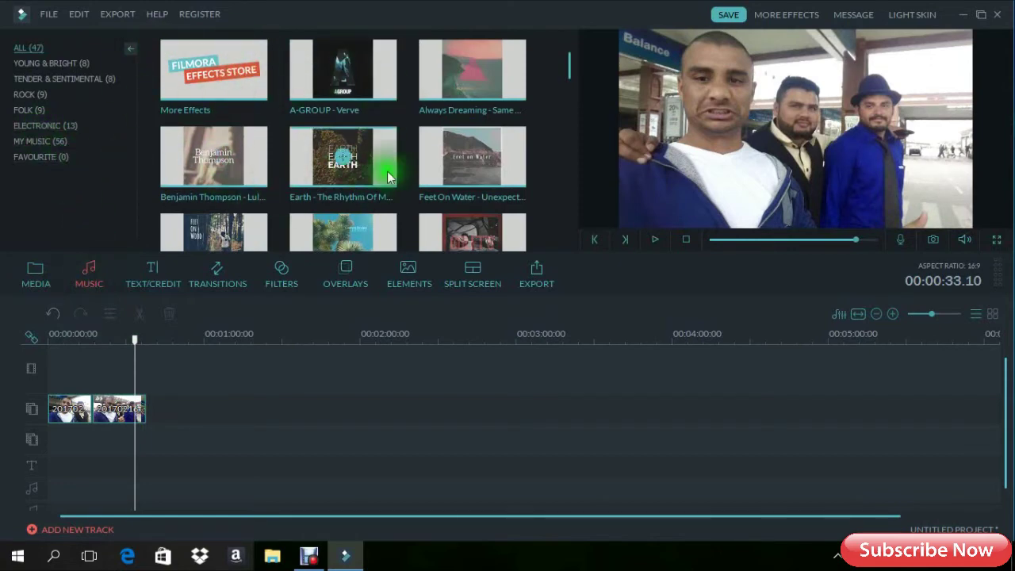
click(96, 202)
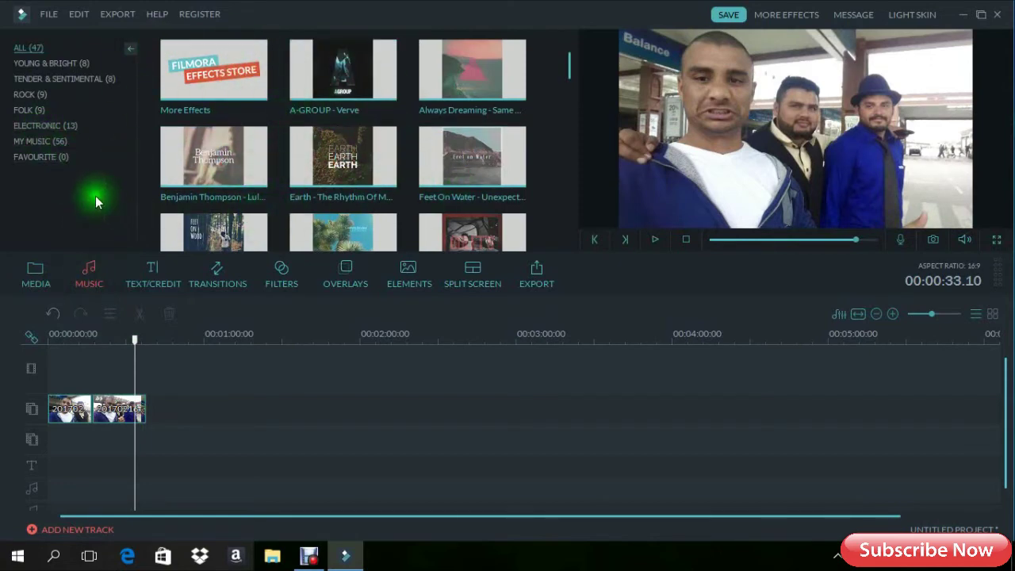
click(53, 148)
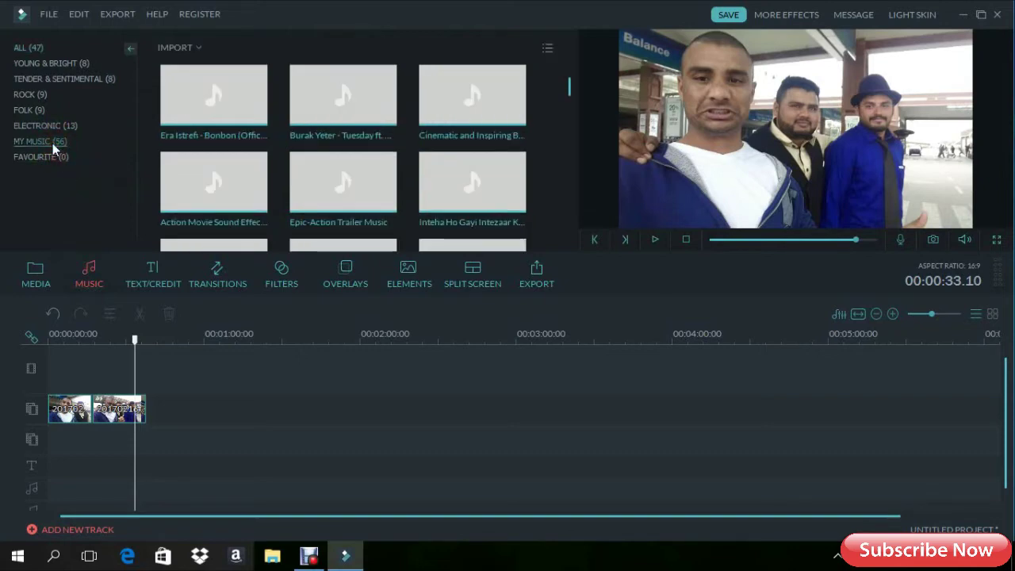
click(47, 143)
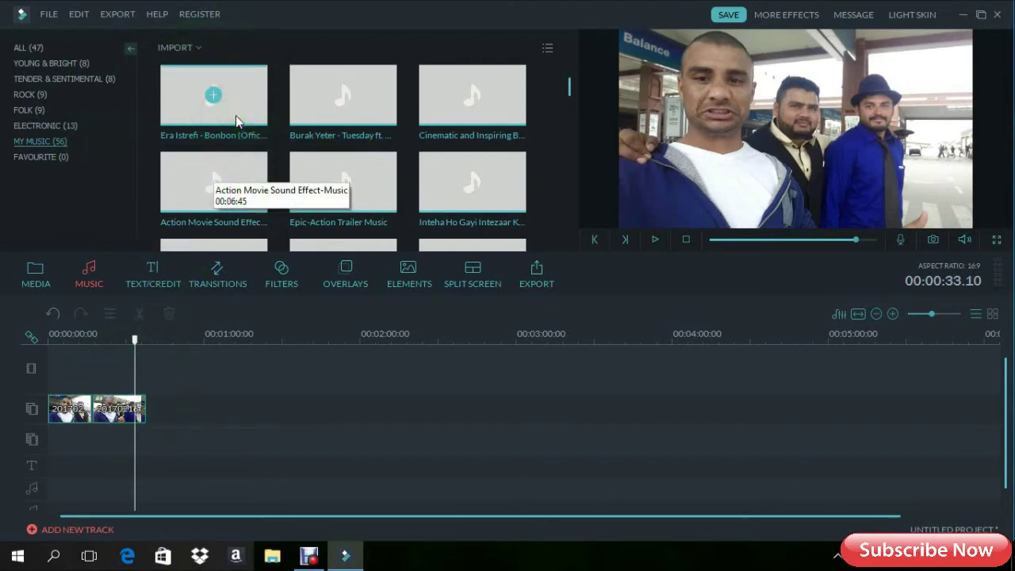
drag(233, 107, 60, 490)
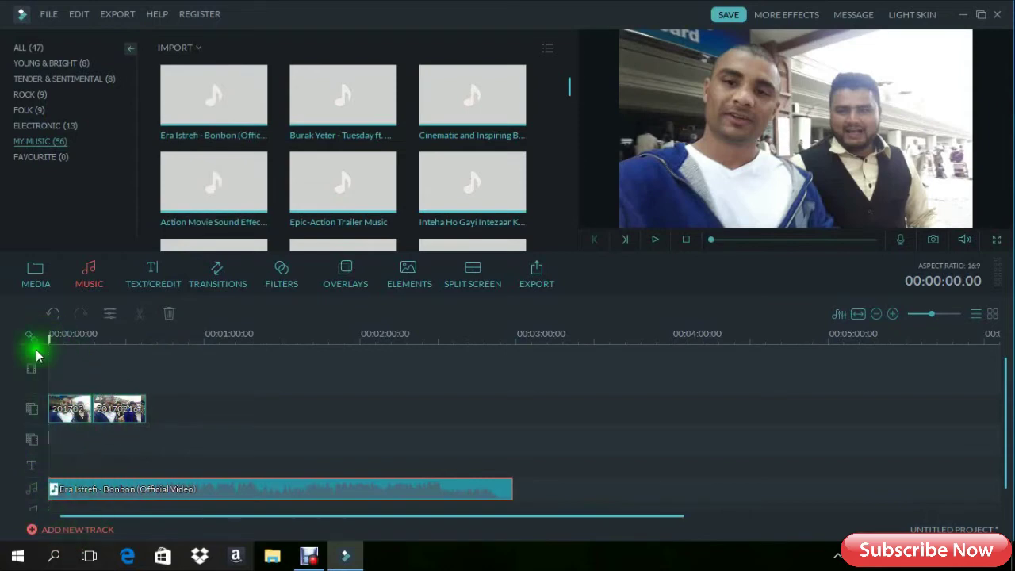
Split the music track at 00:00:37.17 and delete everything after the cut.
drag(56, 349, 145, 363)
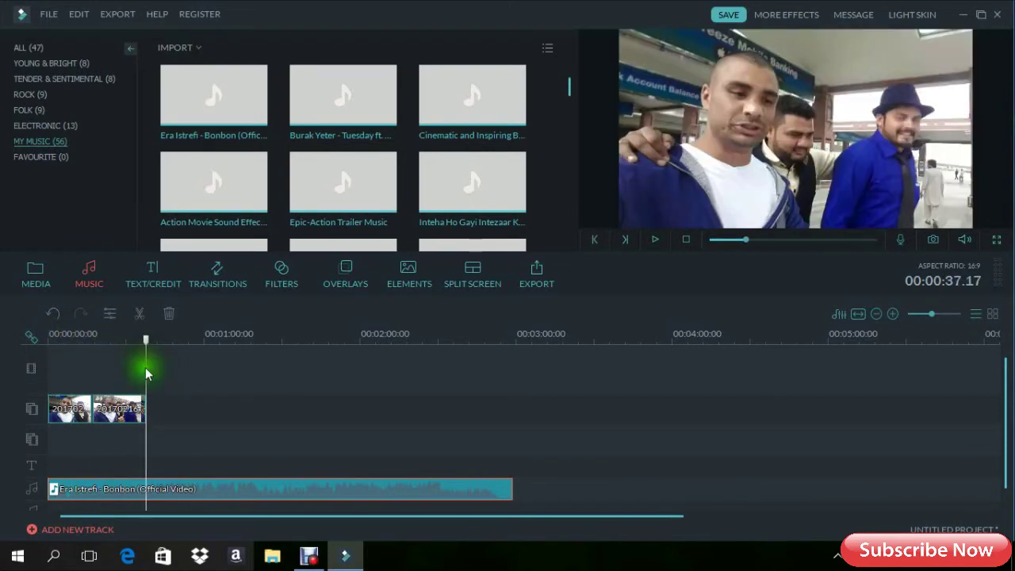
click(142, 316)
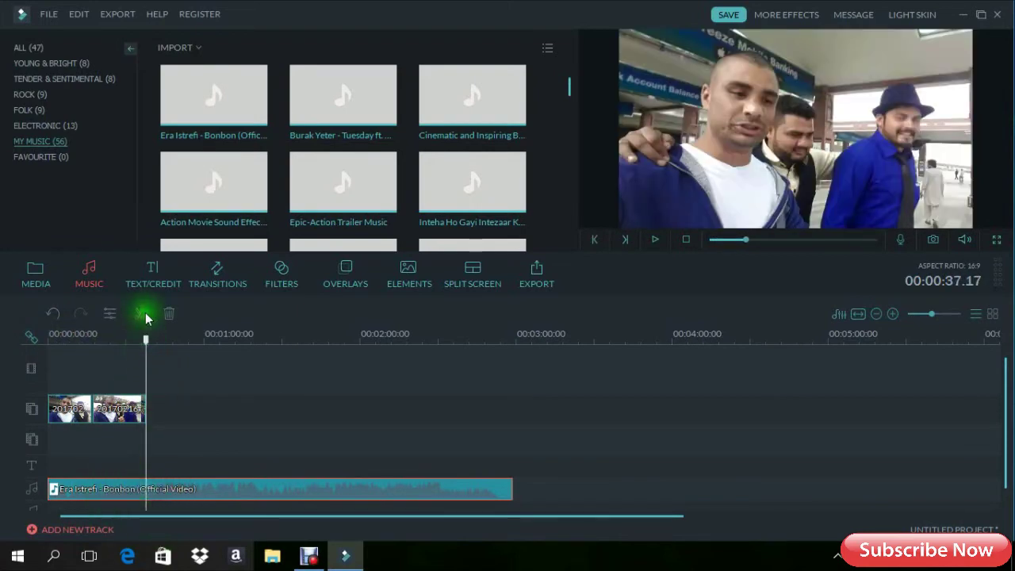
click(140, 315)
click(168, 314)
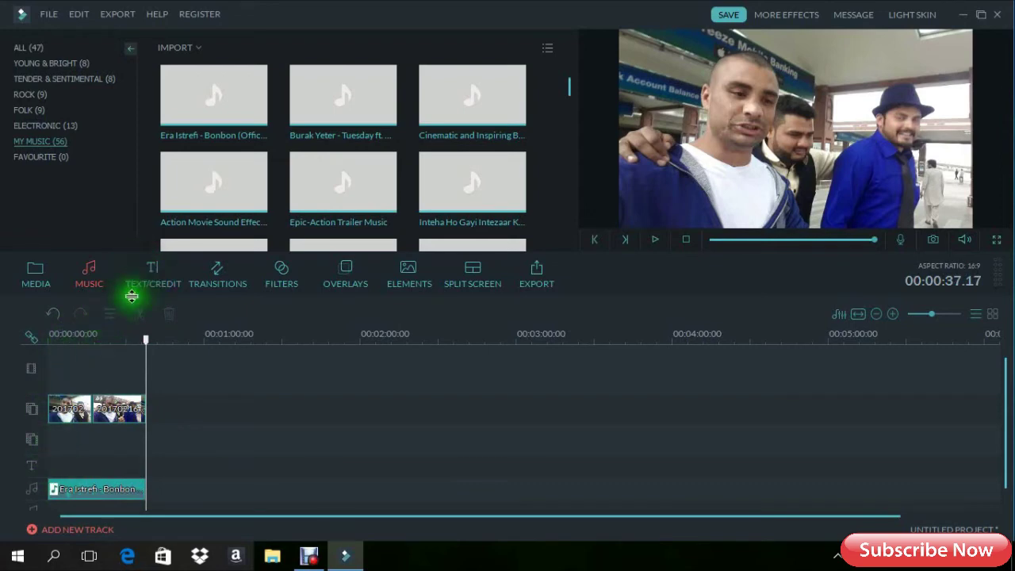
Try the Subtitles 2 preset on the text track at 00:00:37.17 and delete it again.
click(152, 278)
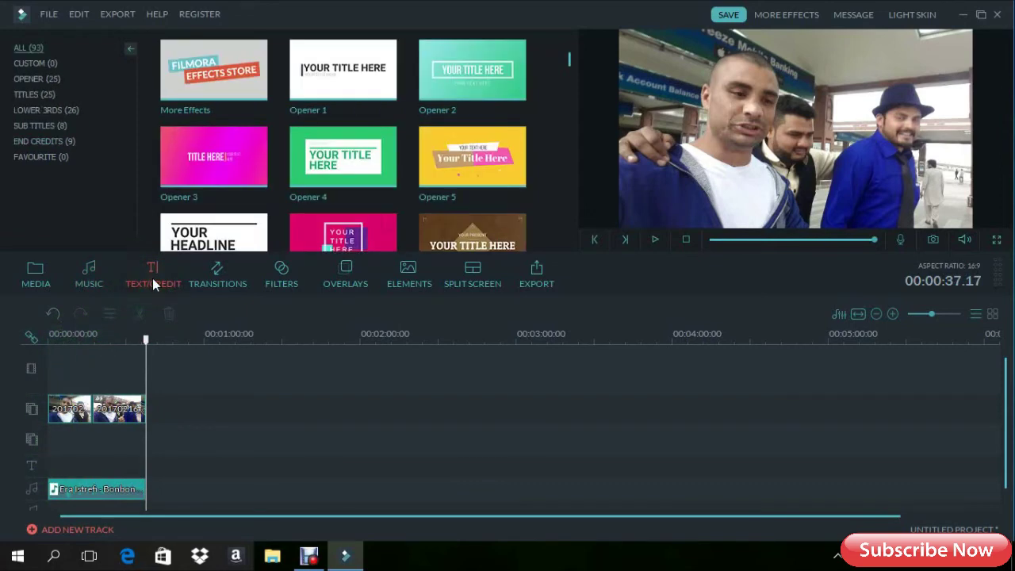
click(42, 127)
click(339, 71)
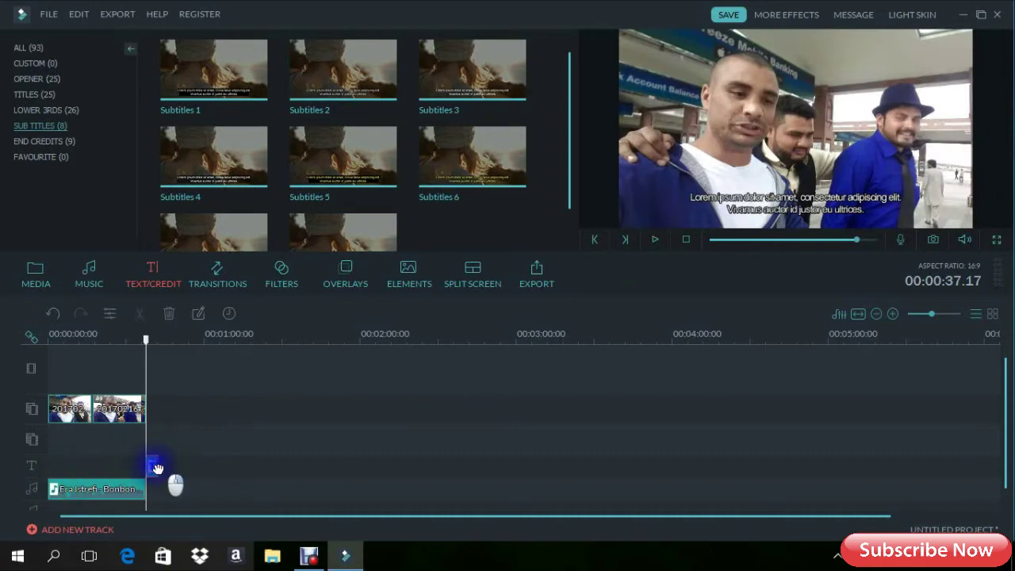
right_click(154, 464)
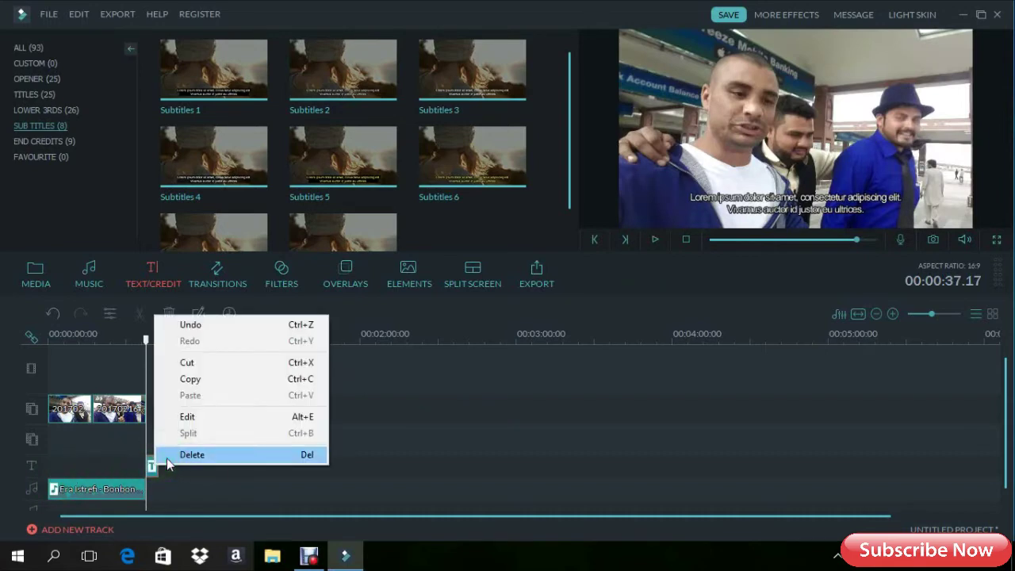
click(164, 460)
Add the Subtitles 2 preset at the start of the timeline and extend it to about 00:00:34.
drag(148, 346, 2, 387)
click(342, 69)
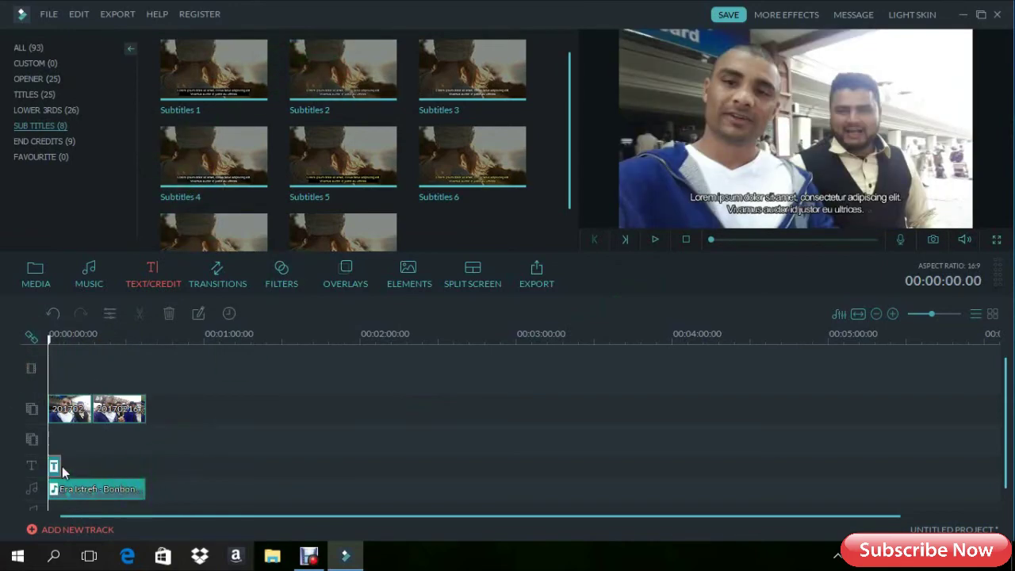
drag(311, 59, 68, 443)
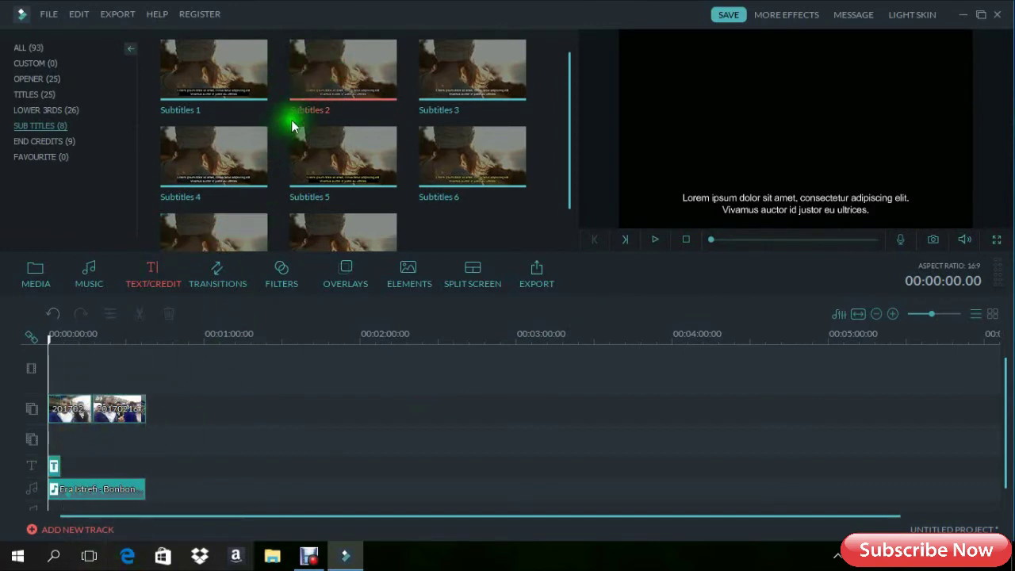
click(342, 73)
click(350, 79)
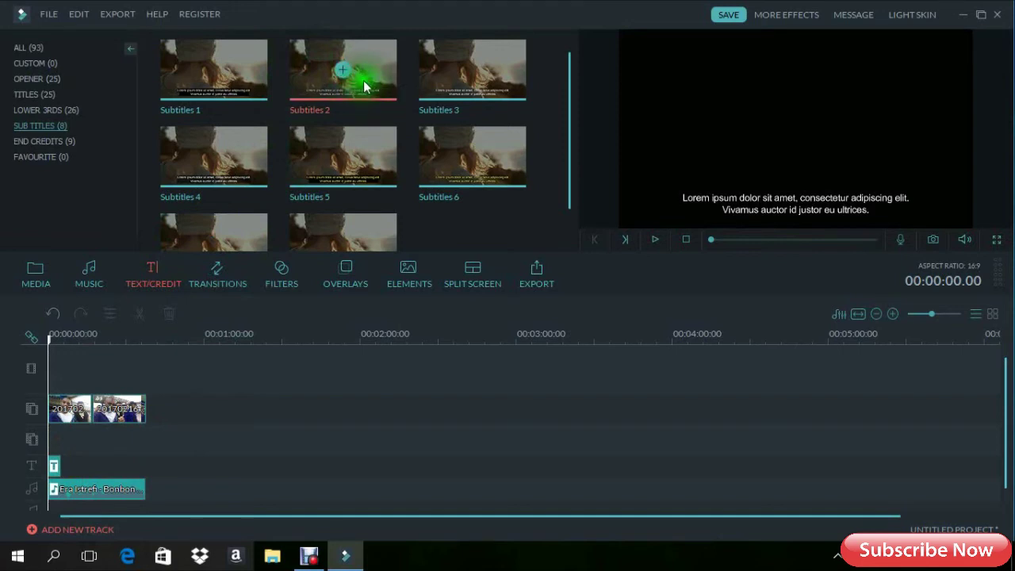
click(59, 468)
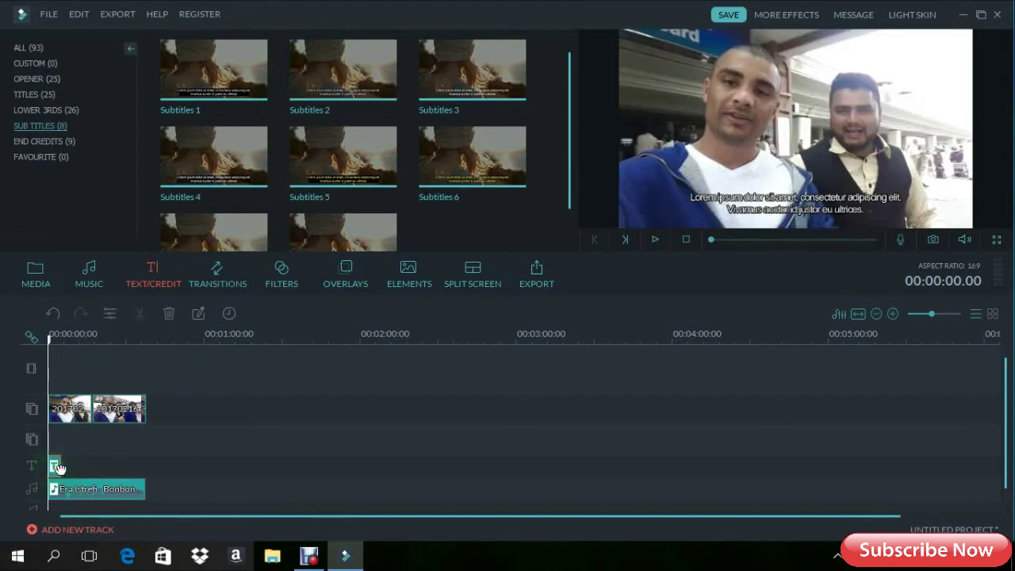
drag(62, 464, 135, 466)
Open the subtitle clip for editing and replace its placeholder text with "subcribe my channel please".
right_click(126, 469)
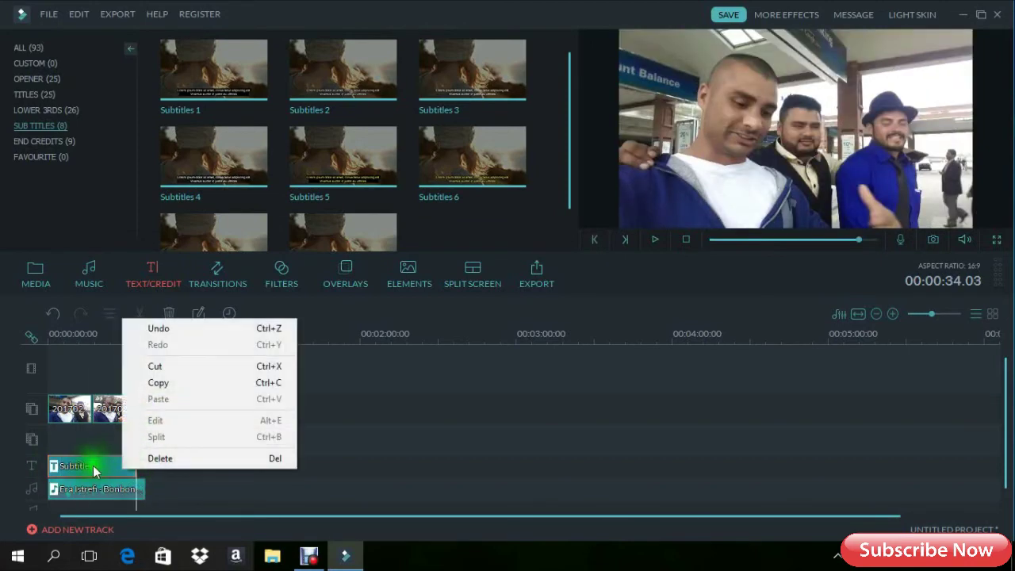
click(136, 467)
right_click(127, 462)
click(152, 411)
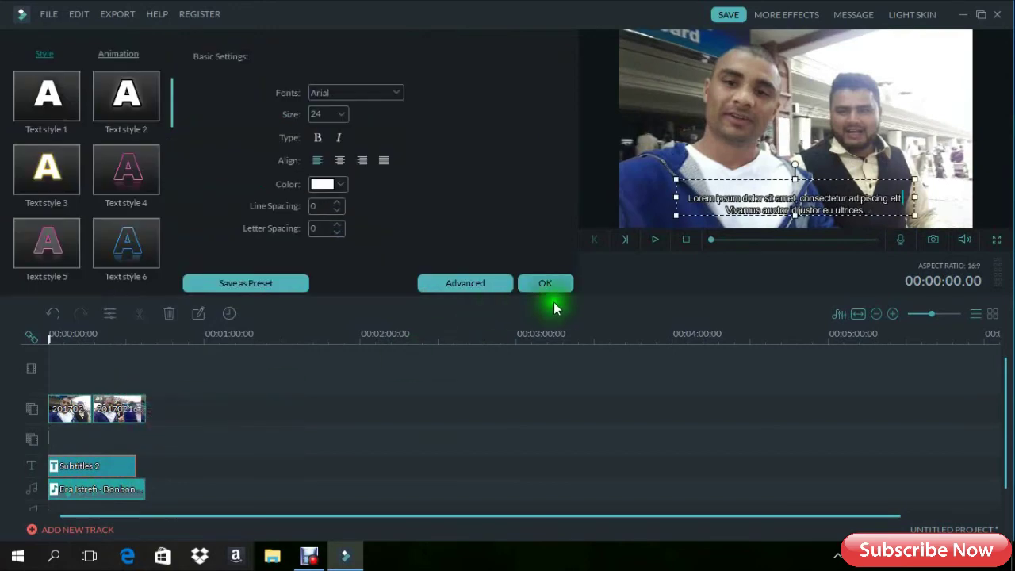
drag(875, 215, 773, 214)
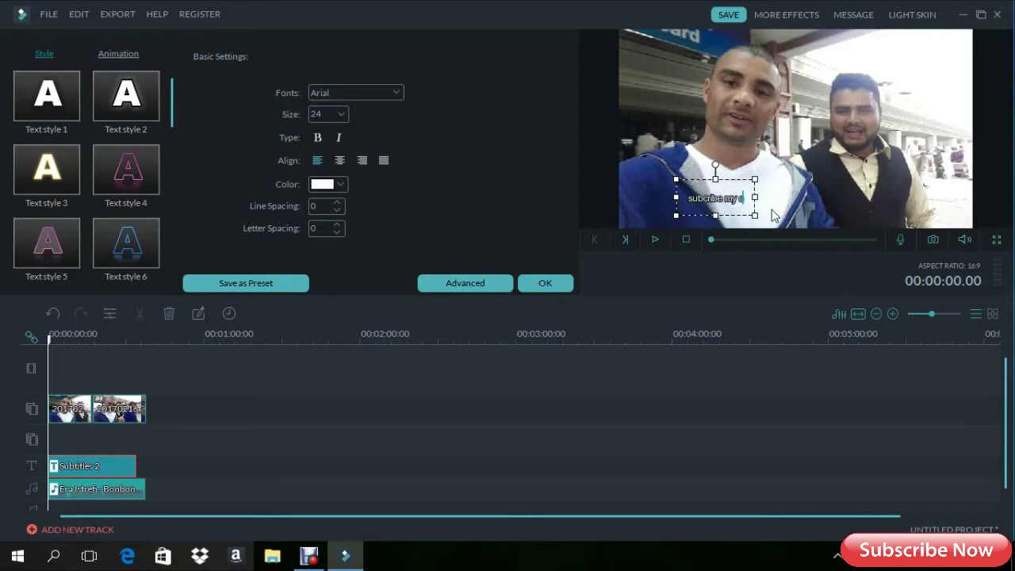
text(hanne)
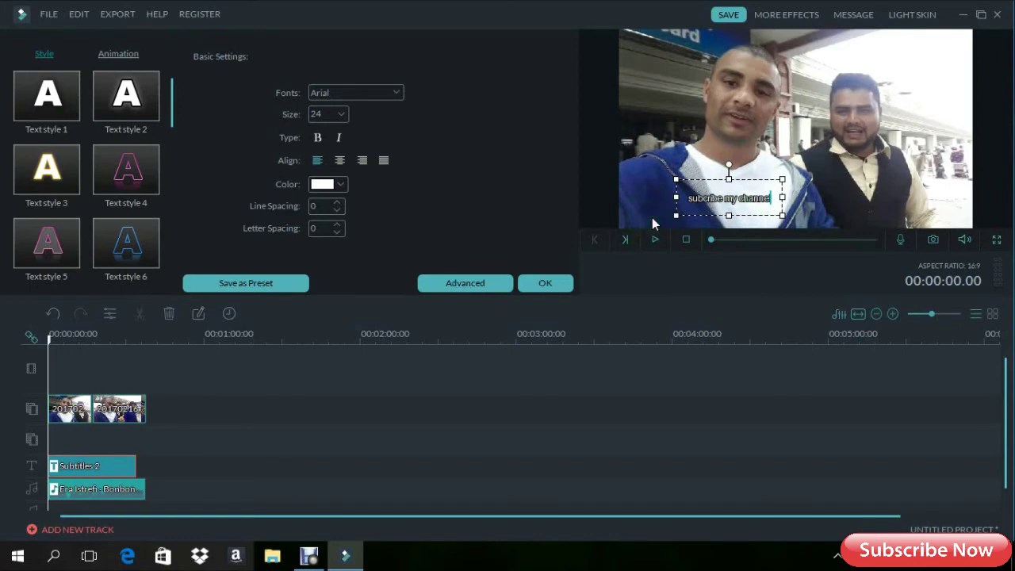
text(l plea)
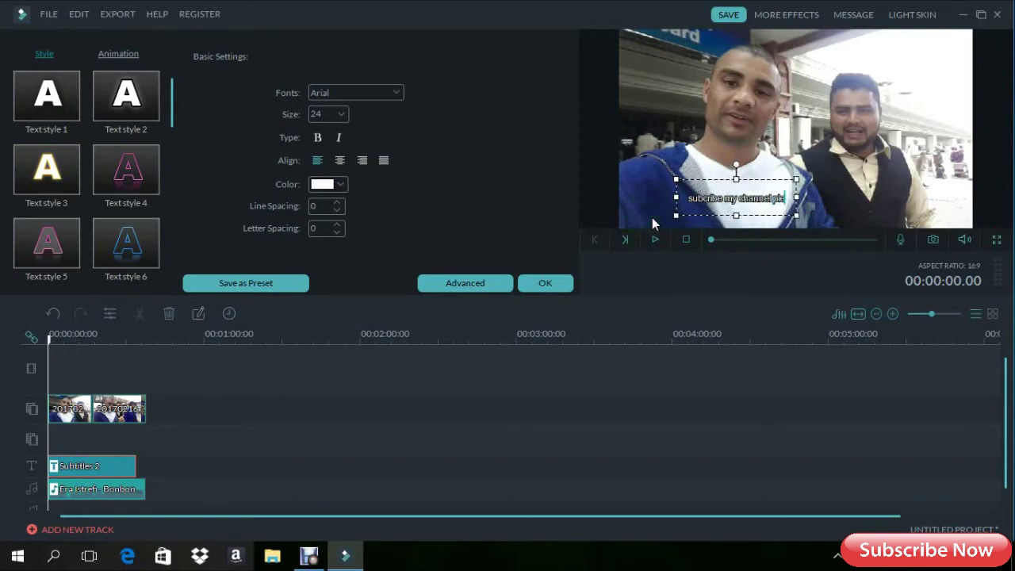
text(se)
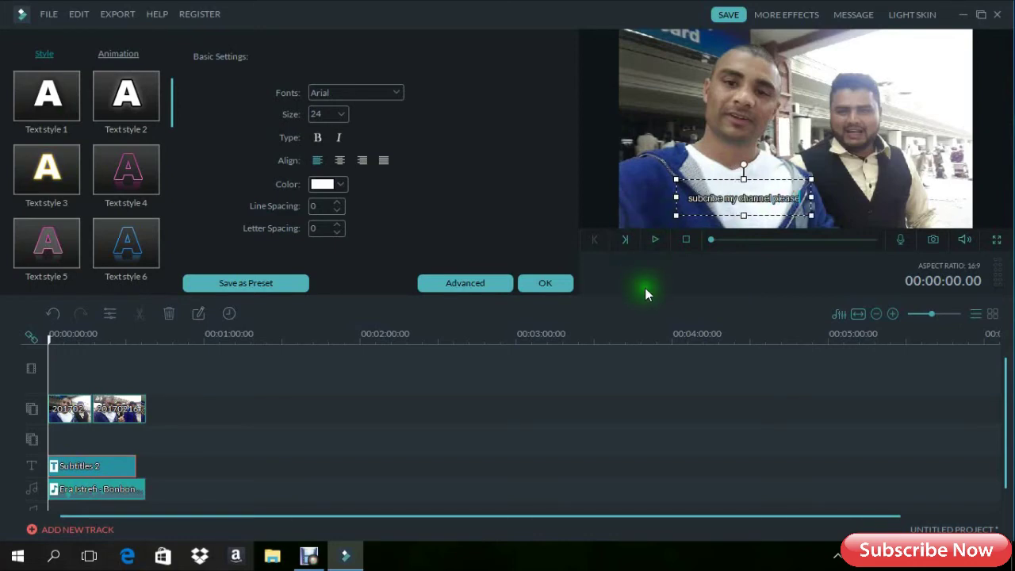
Set the subtitle text to size 40 in the Arial Rounded MT Bold font.
double_click(329, 114)
click(782, 182)
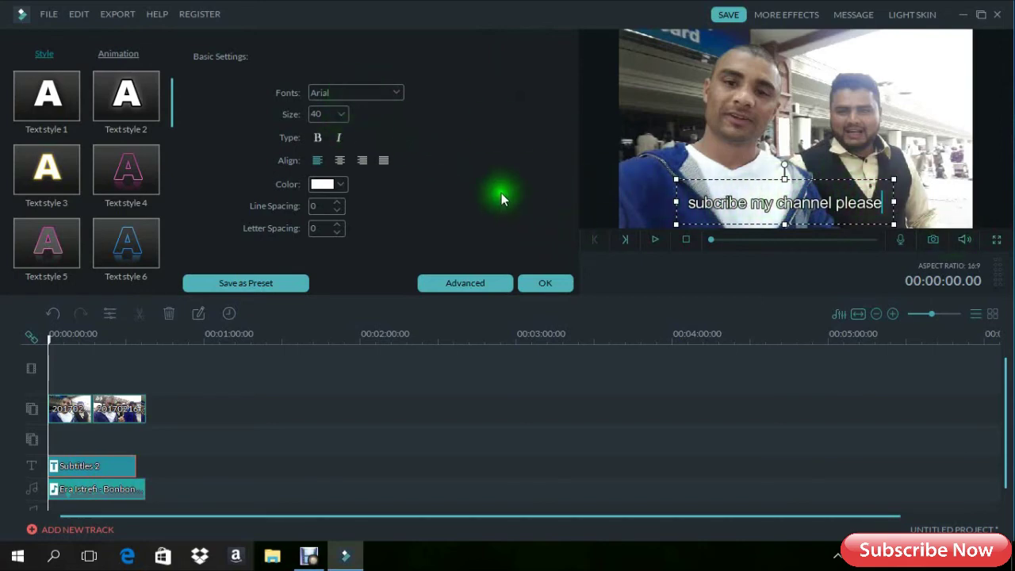
click(349, 86)
scroll(350, 85, down, 1)
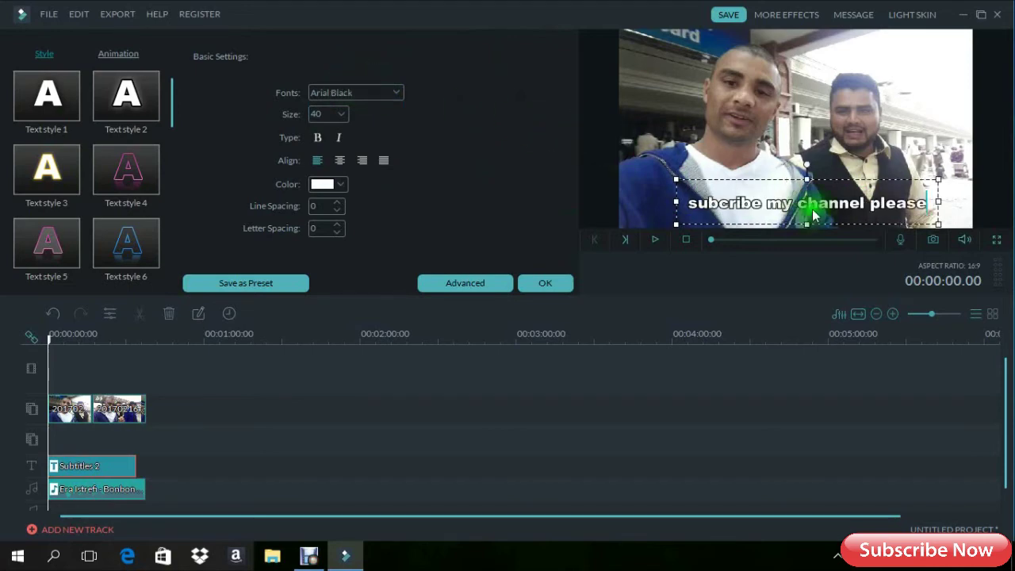
key(Down)
key(Down)
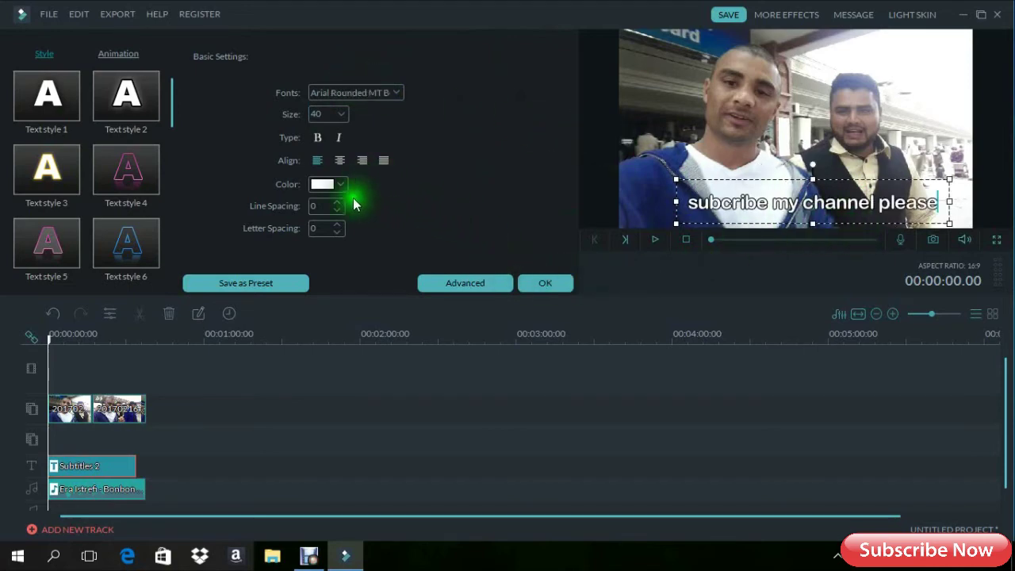
Set the subtitle text colour to bright green and finish editing the subtitle.
click(349, 184)
click(335, 222)
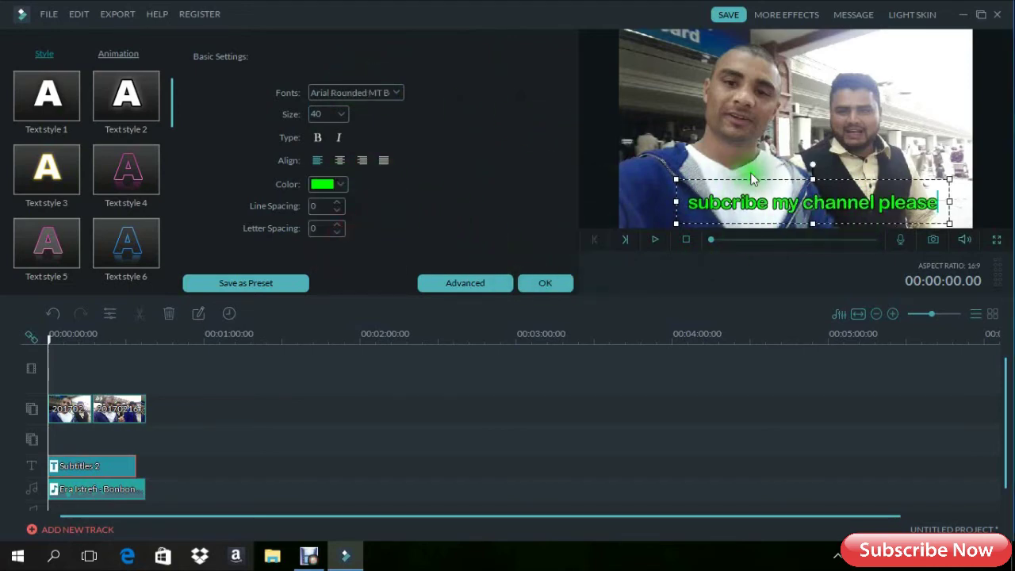
click(558, 287)
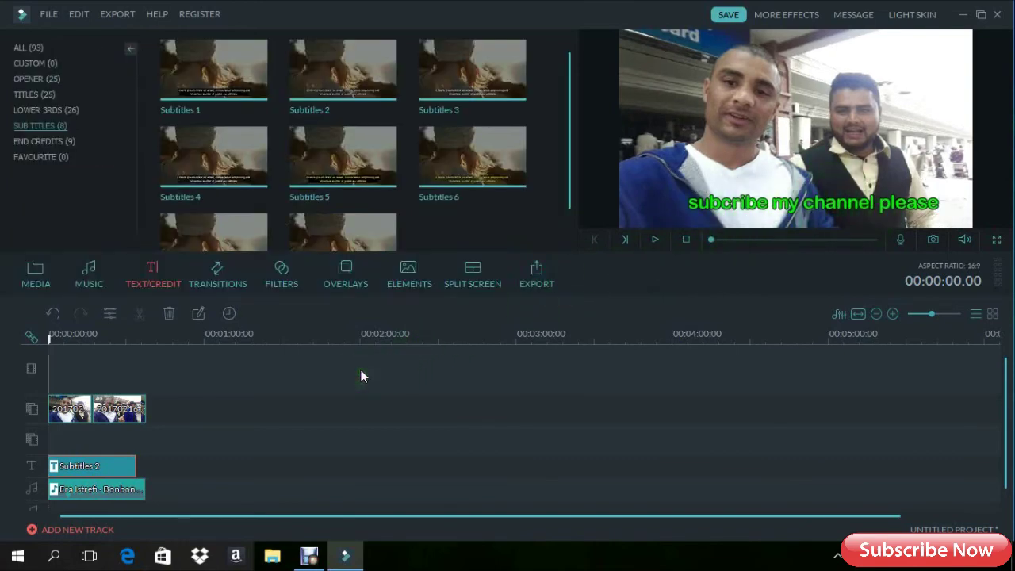
Extend the end of the subtitle clip to match the end of the video at 00:00:38.00.
click(127, 474)
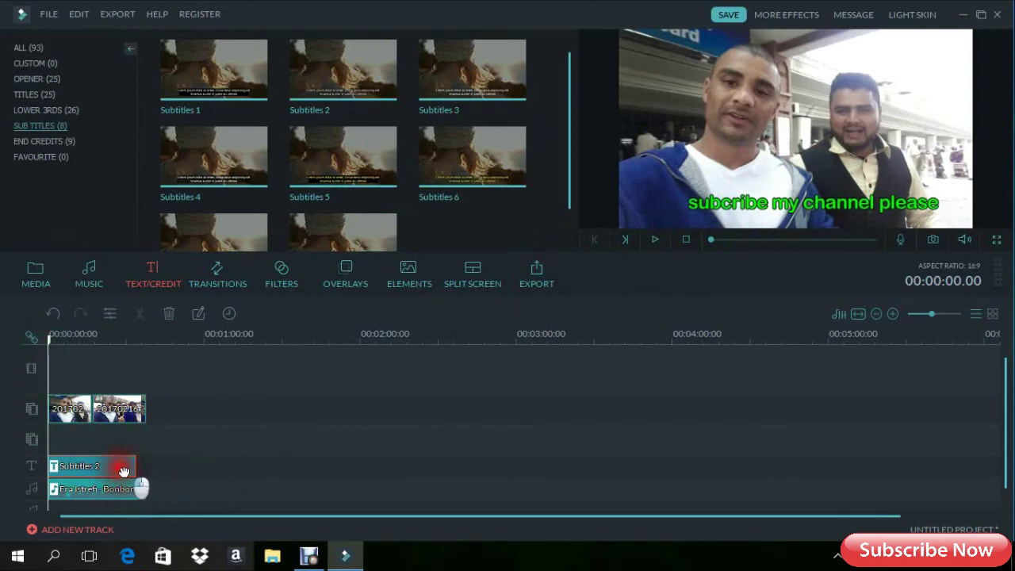
drag(134, 467, 146, 466)
click(162, 468)
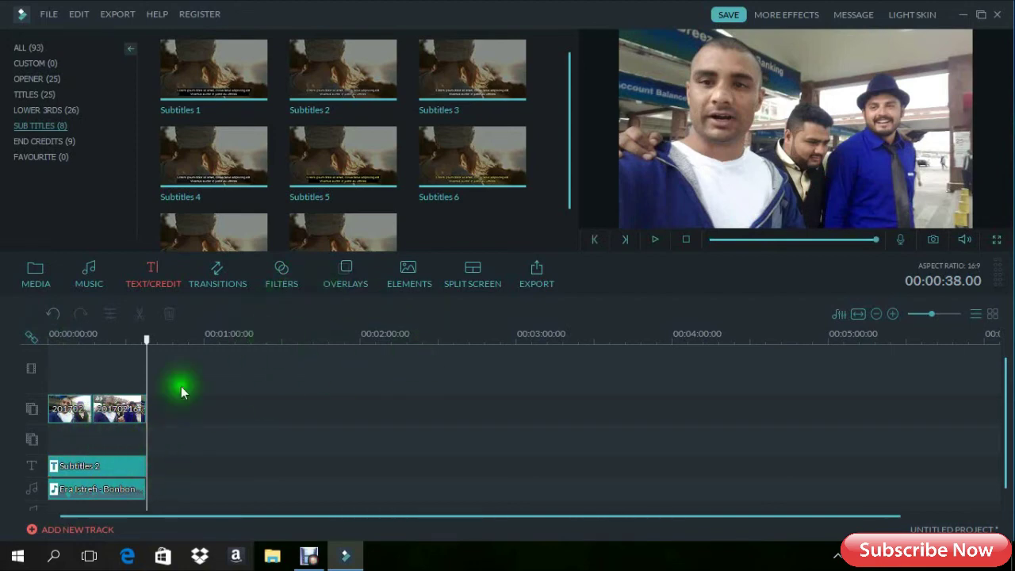
click(103, 496)
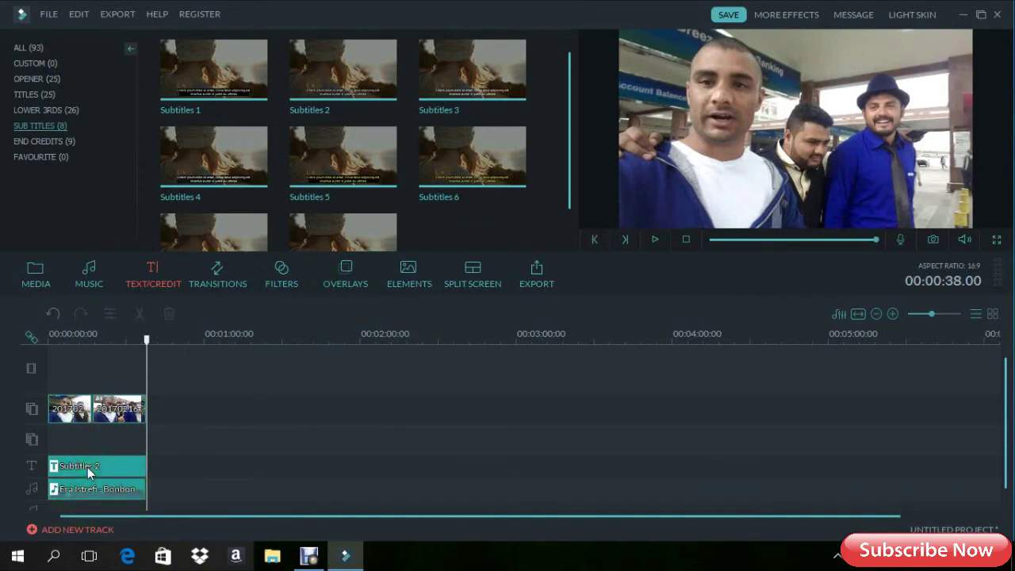
click(77, 422)
click(97, 409)
click(71, 481)
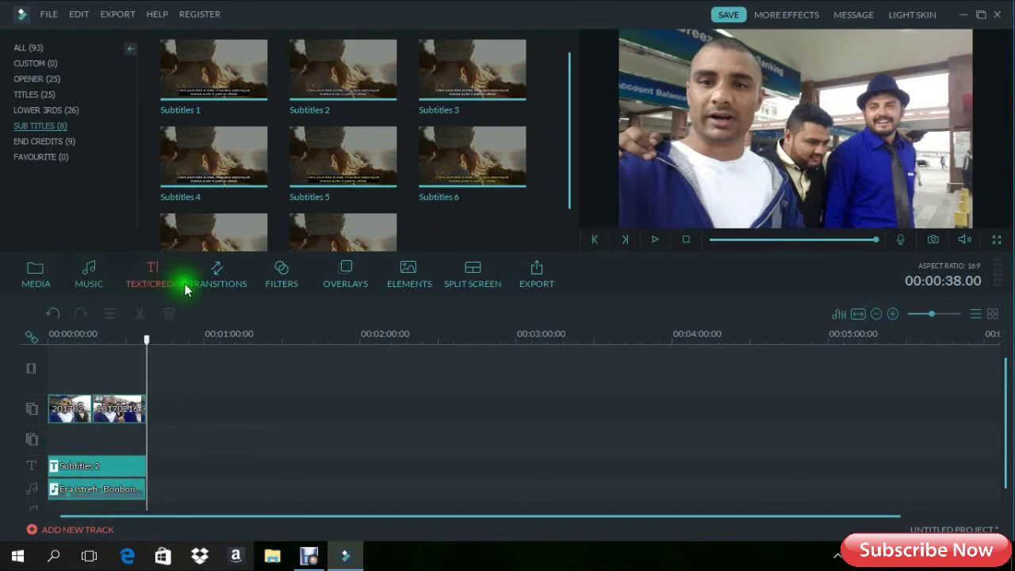
Look through the available transitions, filters and elements libraries.
click(221, 285)
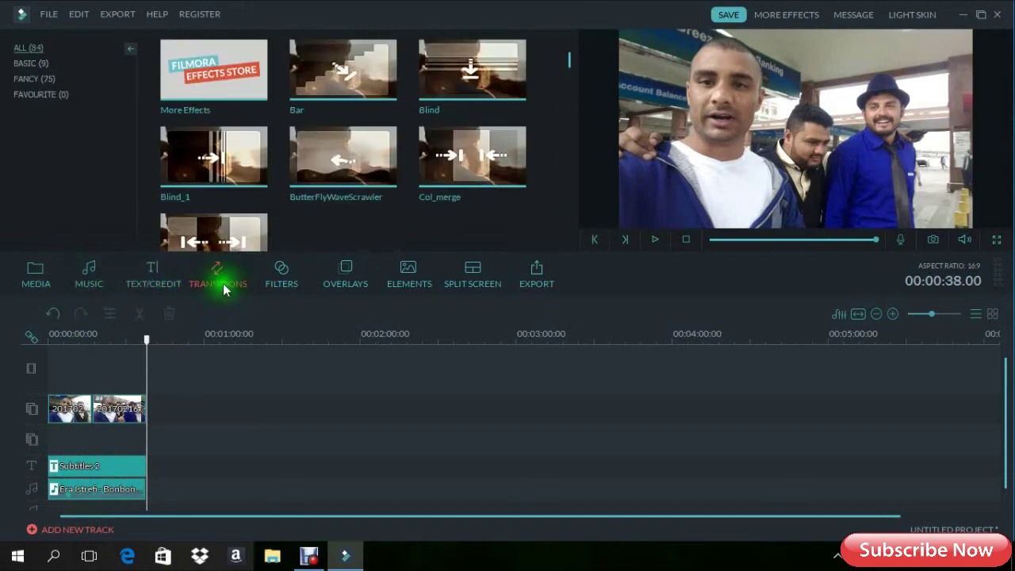
click(284, 276)
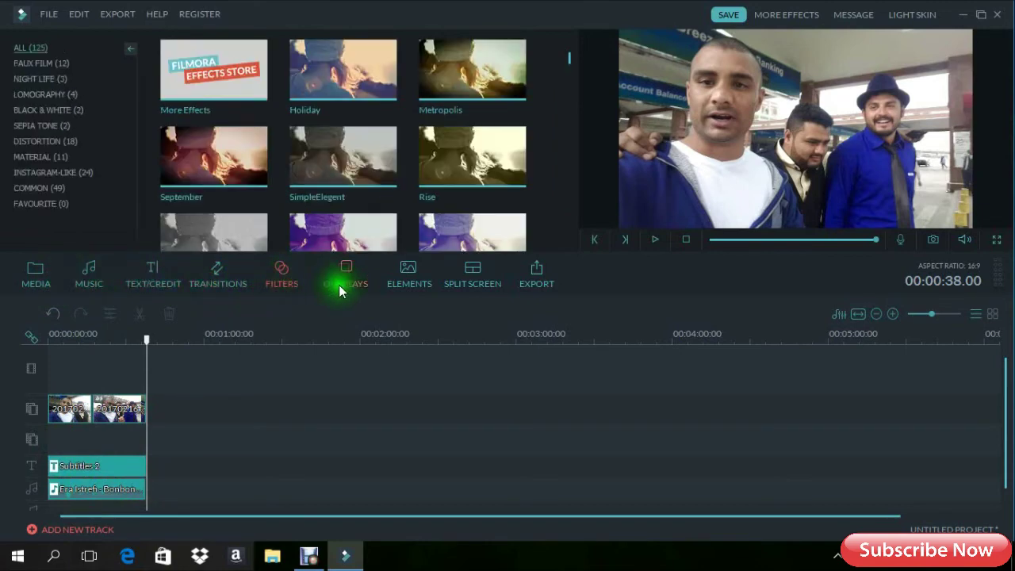
click(418, 284)
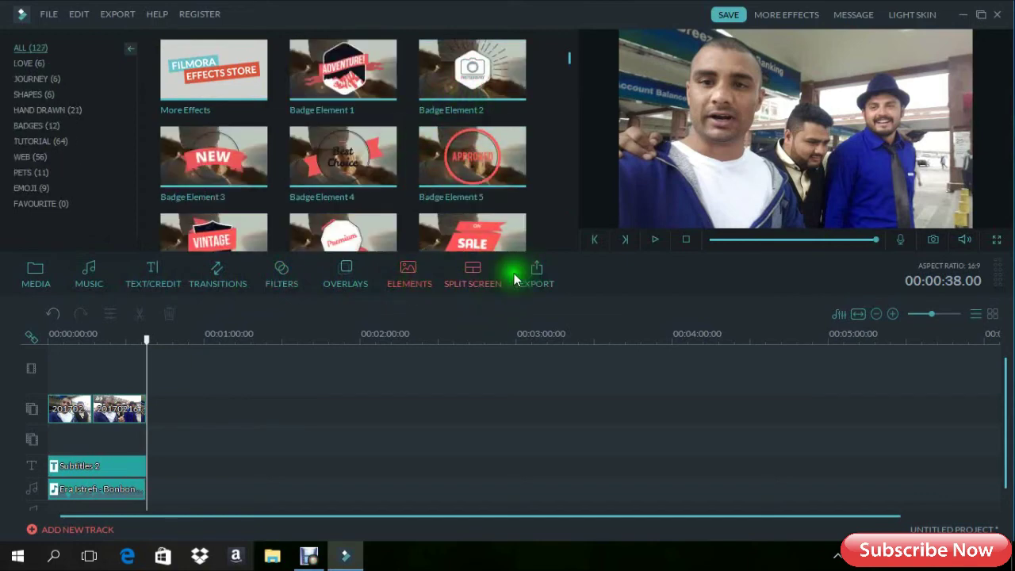
Return to the media library, place the playhead at 00:00:17.03, and delete the second video clip from the timeline.
click(38, 288)
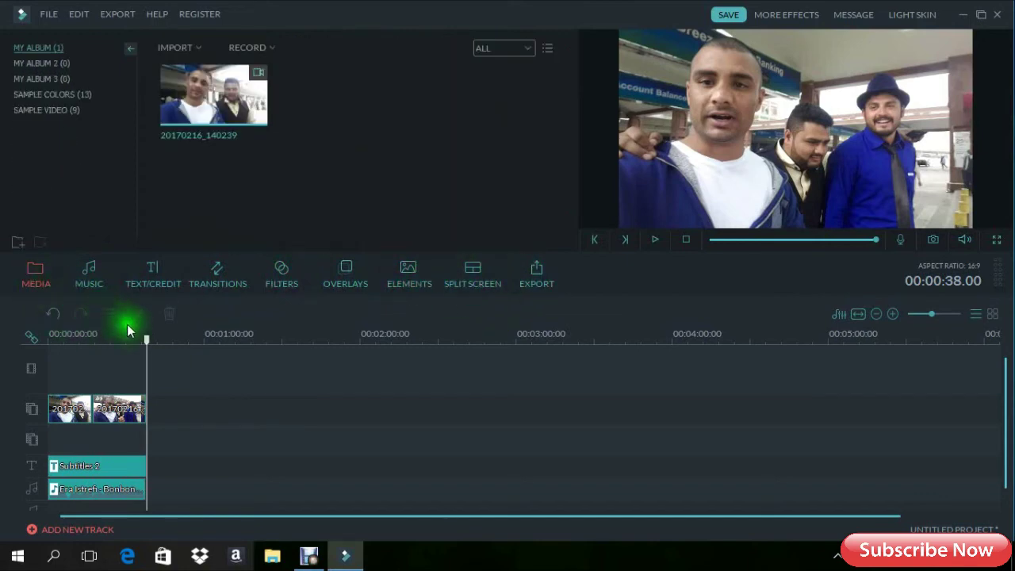
click(124, 419)
click(130, 468)
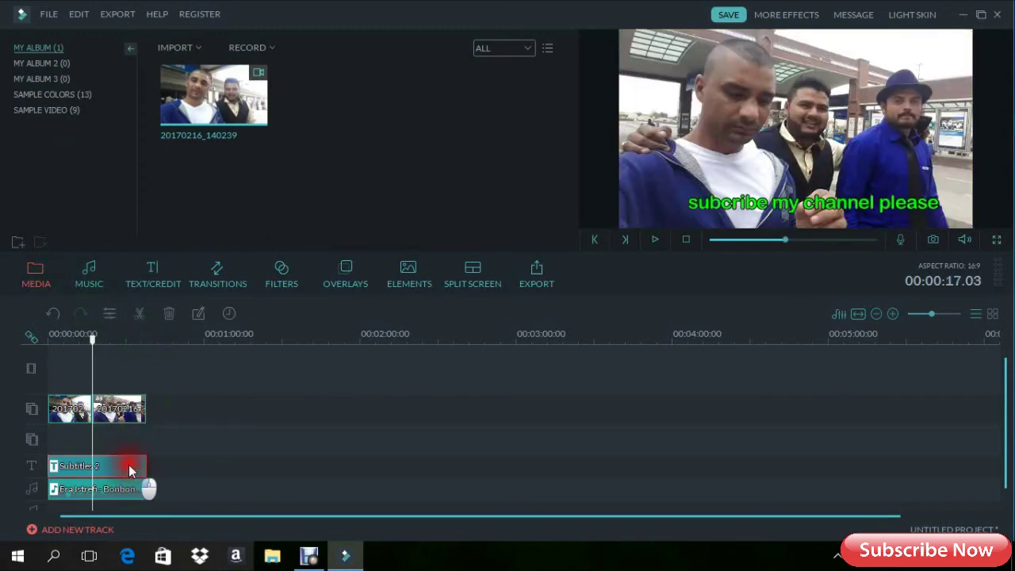
mouse_move(96, 362)
mouse_down()
mouse_move(133, 355)
mouse_move(94, 362)
mouse_up()
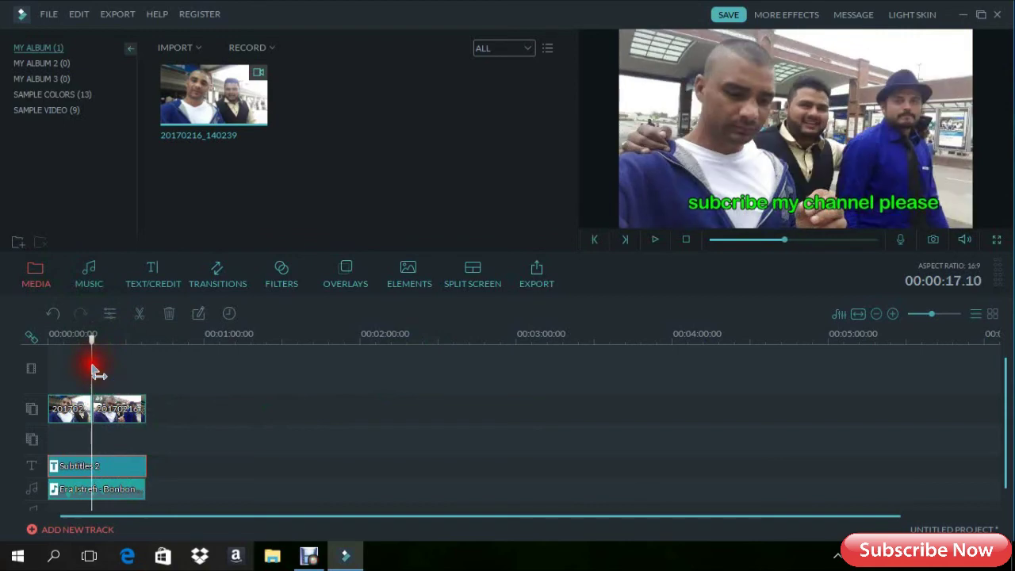
click(109, 414)
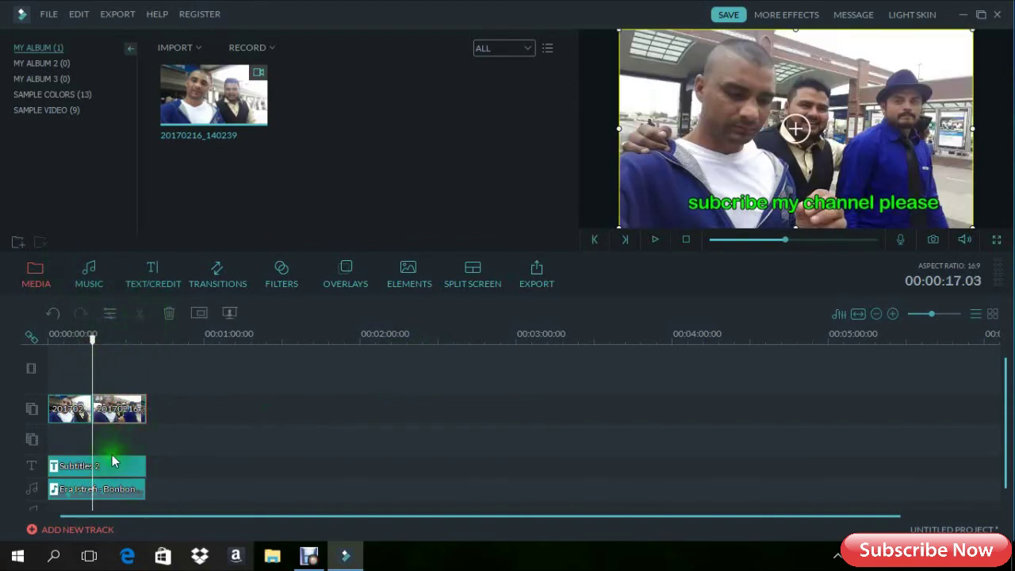
click(169, 315)
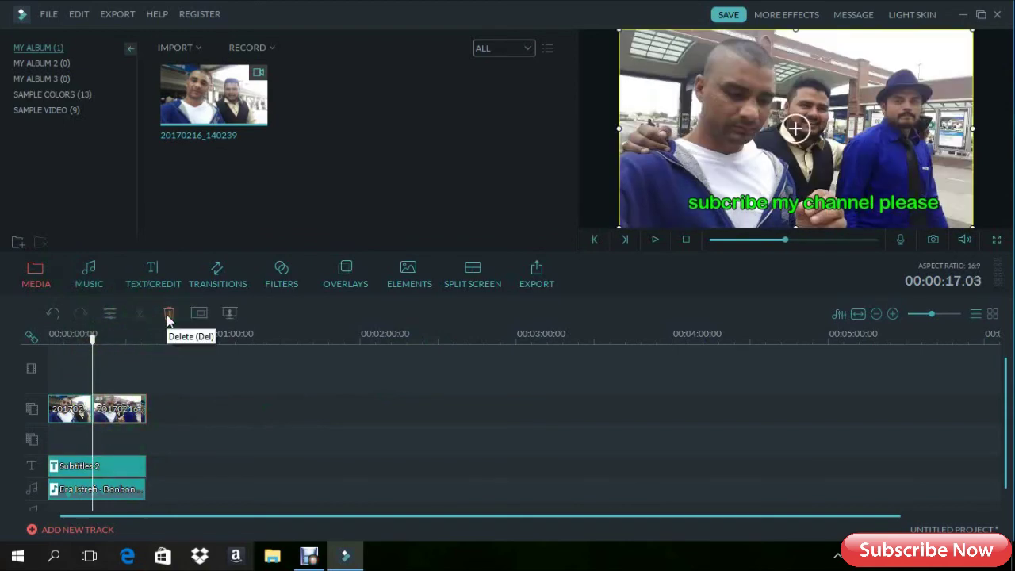
click(167, 317)
Split the subtitle and the music track at 00:00:17.03 and delete the parts beyond the end of the video.
click(113, 465)
click(141, 314)
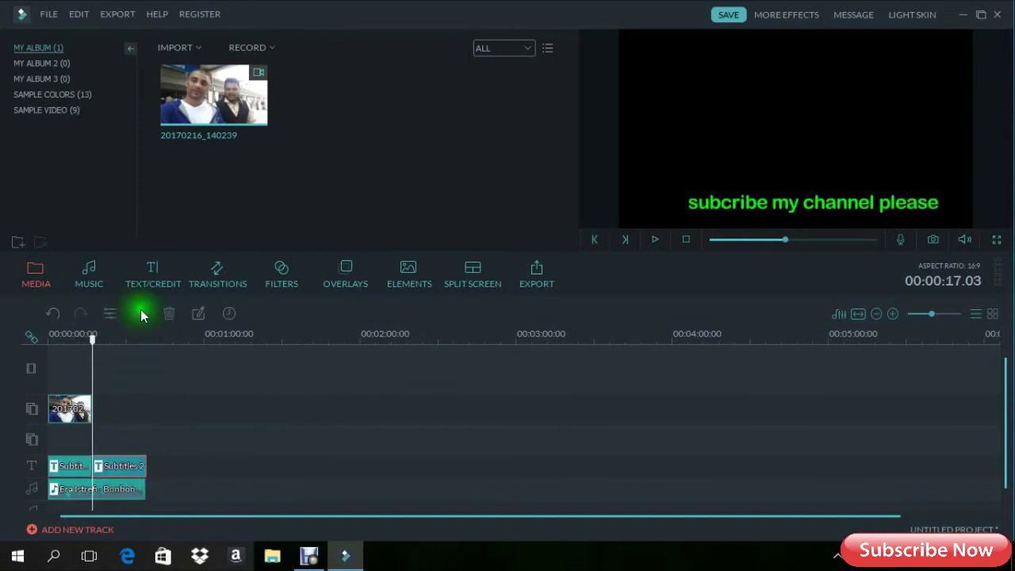
click(168, 313)
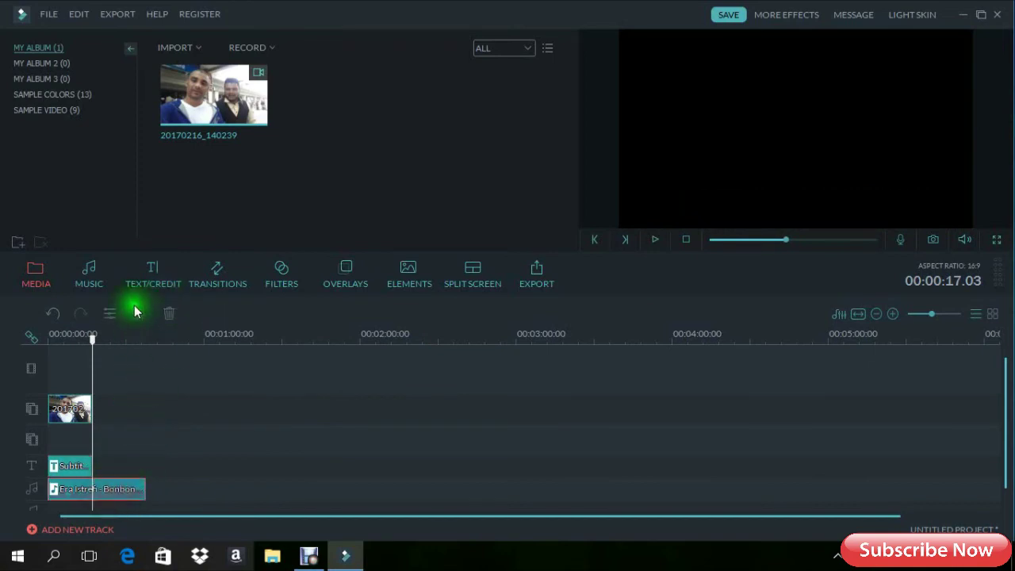
click(135, 311)
click(167, 313)
Undo the deletion of the leftover music segment after 00:00:17.03, and delete that segment again.
click(129, 416)
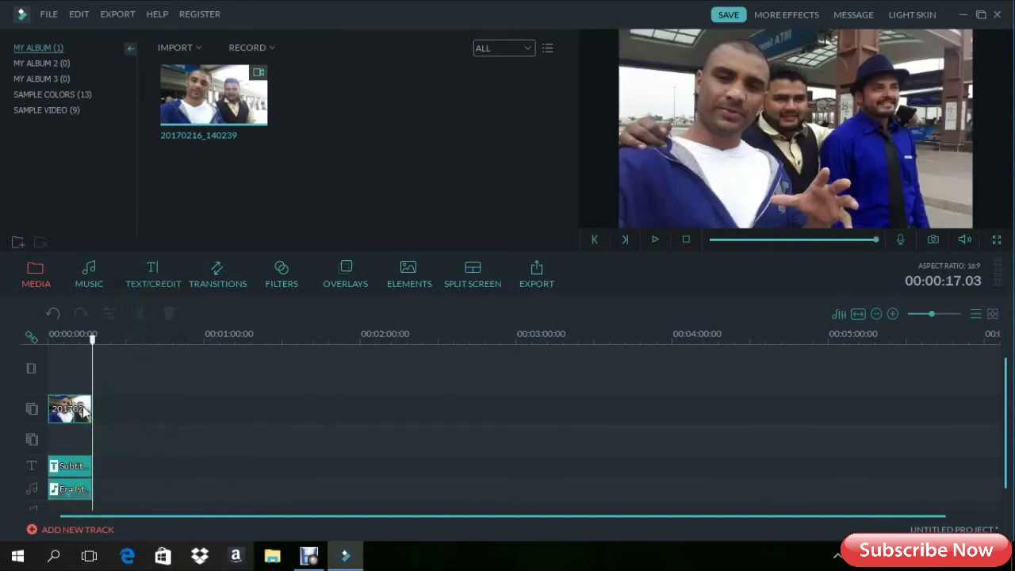
click(50, 314)
click(52, 314)
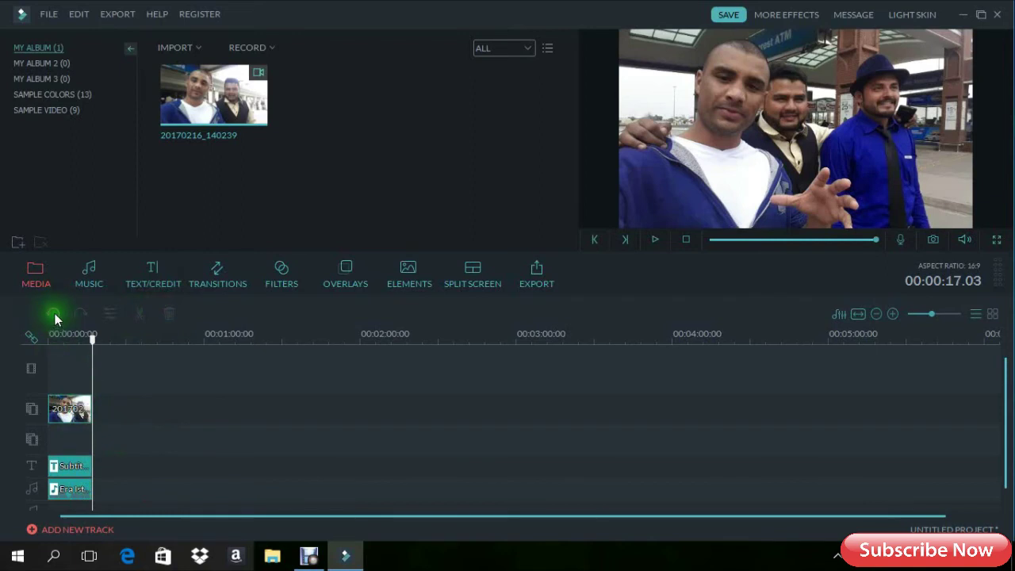
click(127, 490)
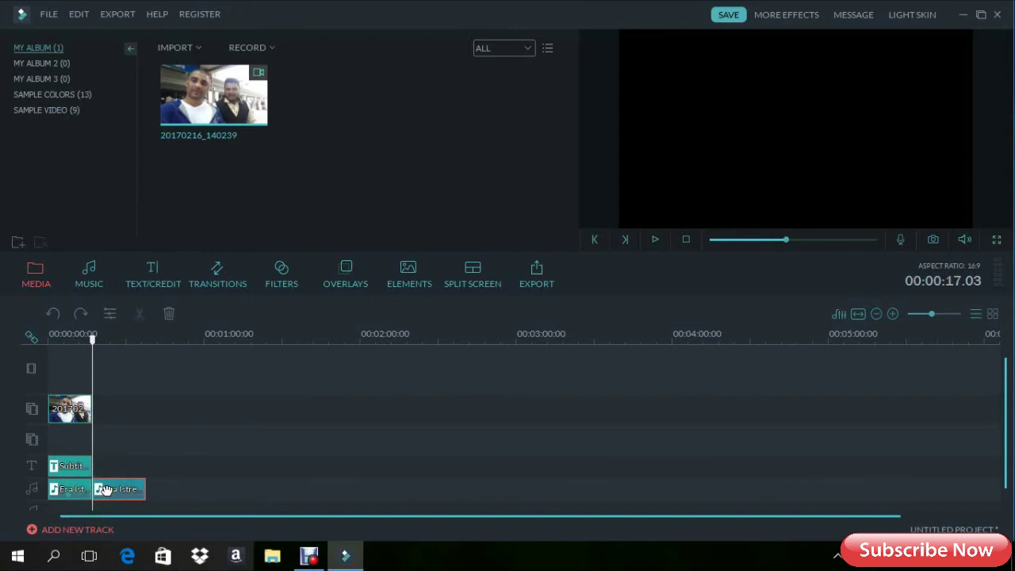
right_click(106, 490)
click(123, 479)
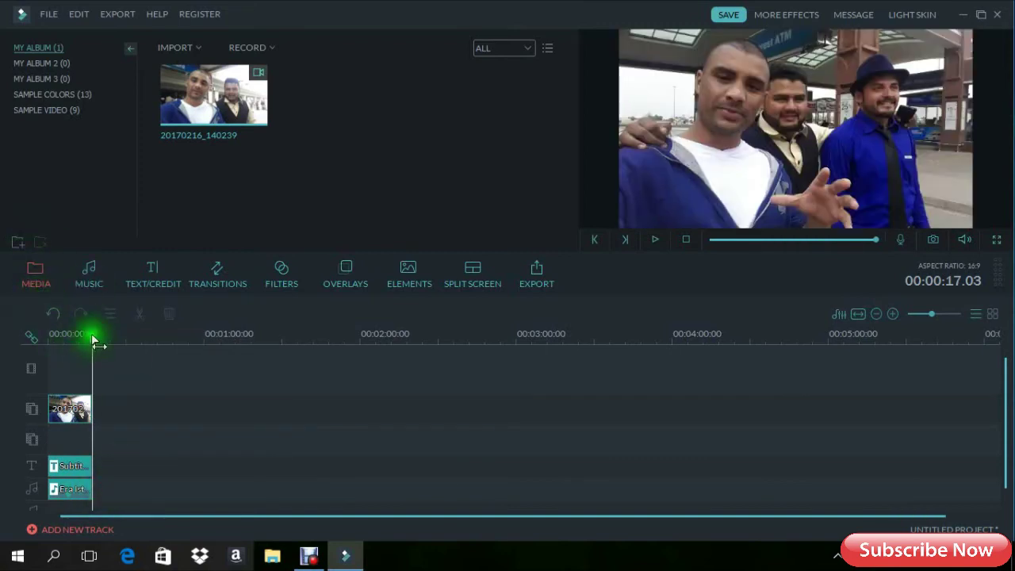
Check the shortened video on the timeline from its start to its end.
drag(92, 336, 27, 365)
click(84, 410)
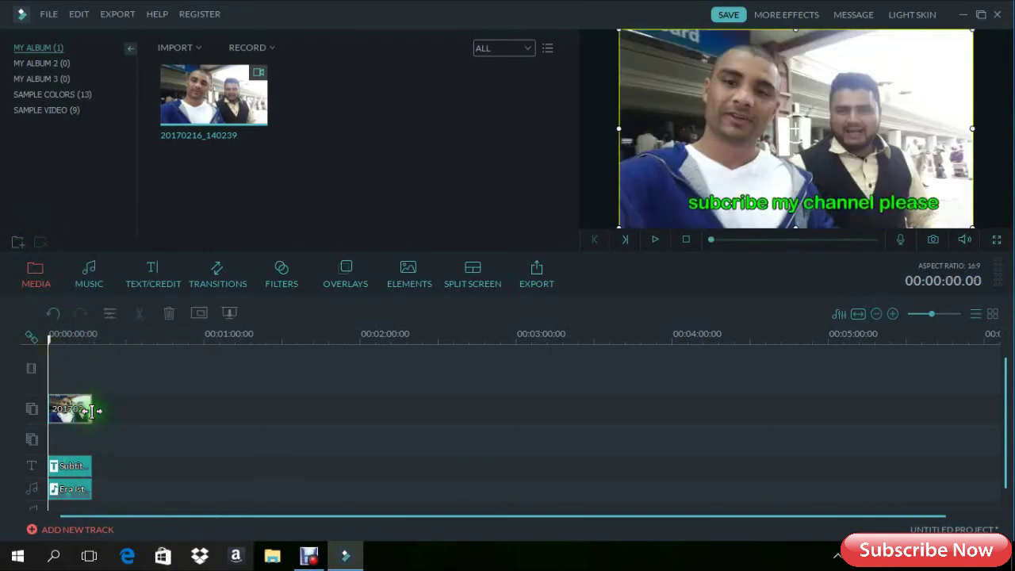
mouse_move(92, 409)
mouse_down()
mouse_move(378, 415)
mouse_move(186, 392)
mouse_move(89, 402)
mouse_up()
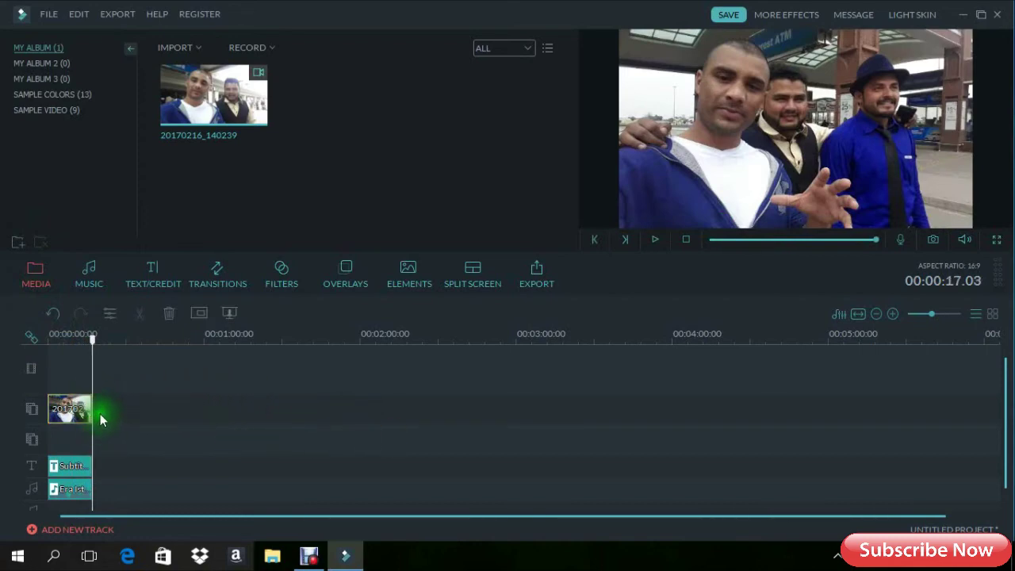
Try several timeline zoom levels to view the clips in closer and wider scale.
click(891, 314)
mouse_move(944, 315)
mouse_down()
mouse_move(918, 314)
mouse_move(934, 315)
mouse_up()
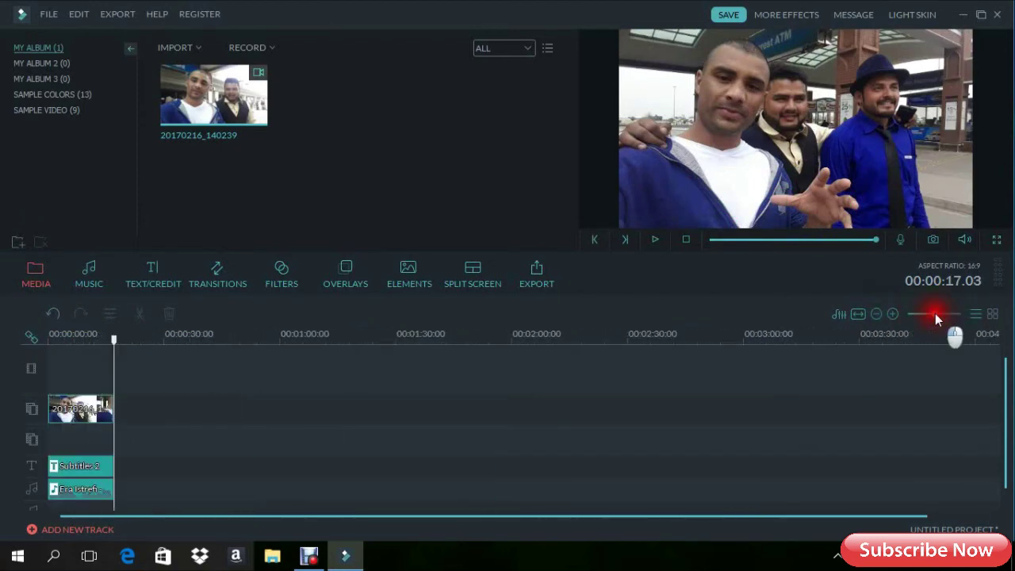
click(893, 316)
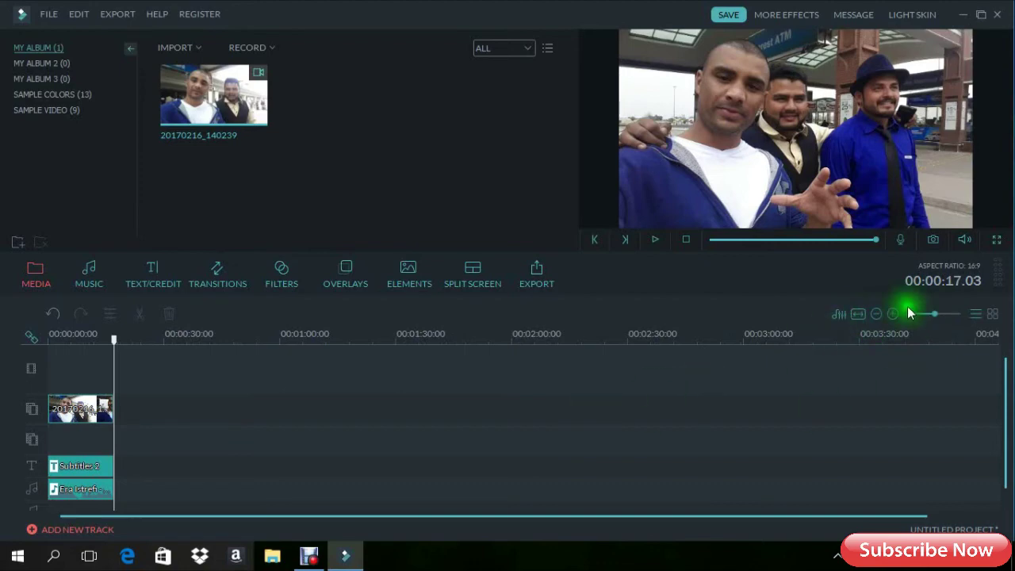
drag(936, 315, 941, 319)
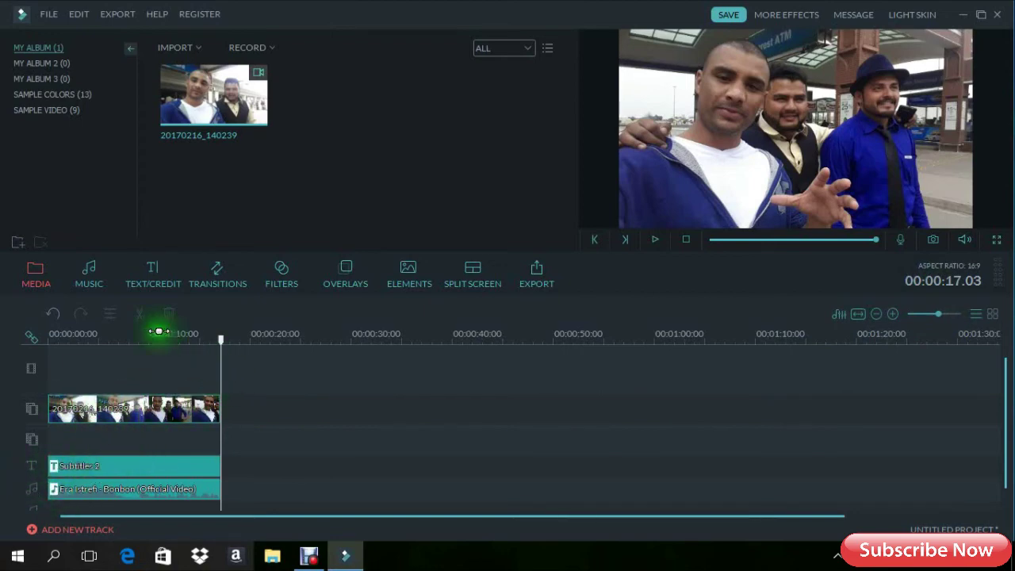
click(929, 315)
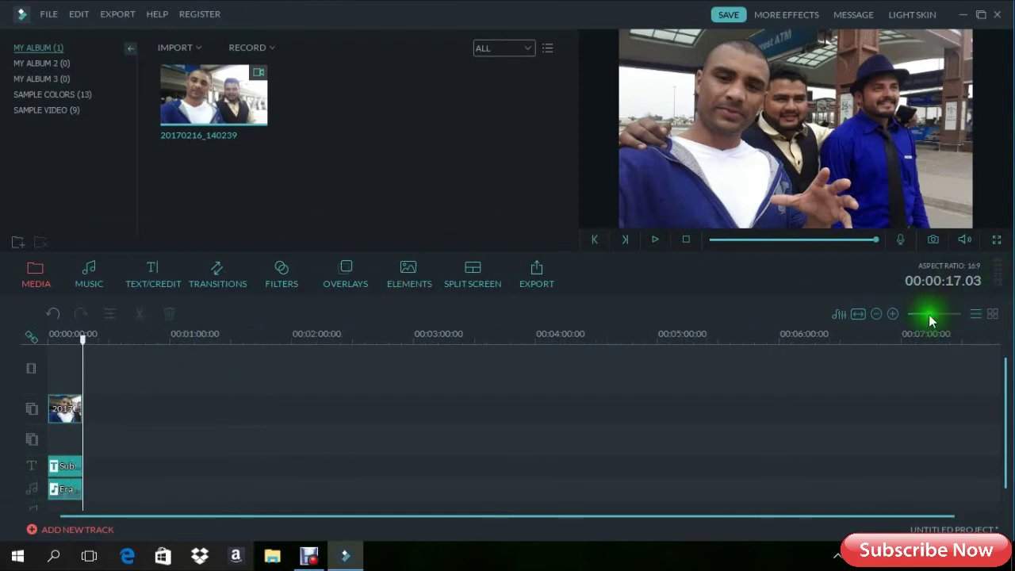
click(949, 315)
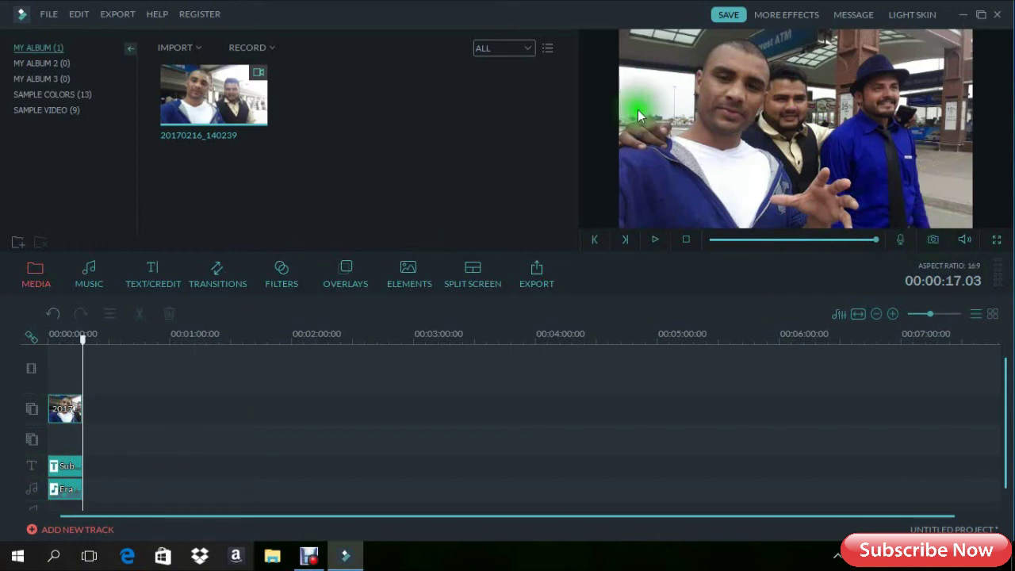
click(939, 250)
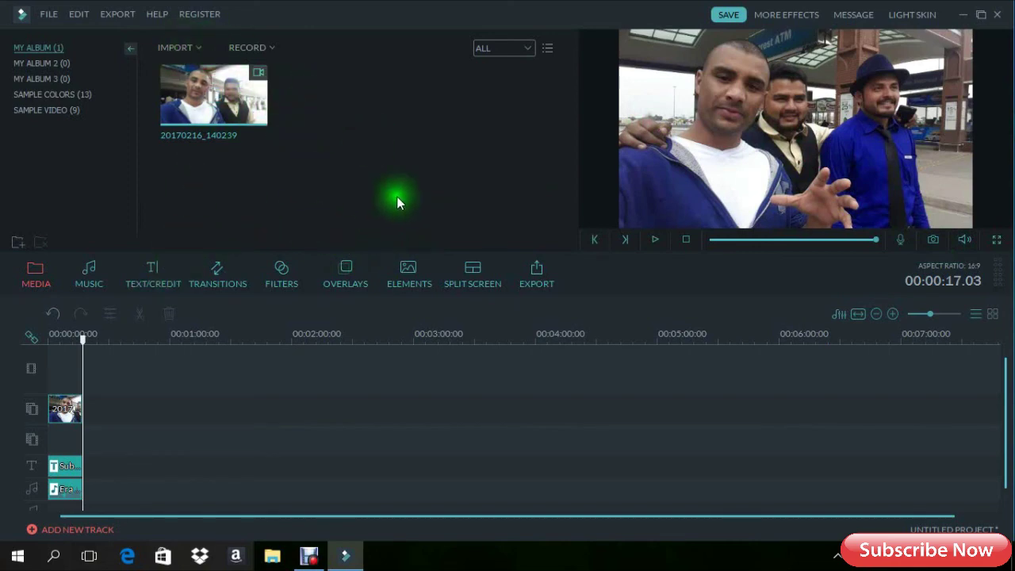
mouse_move(239, 118)
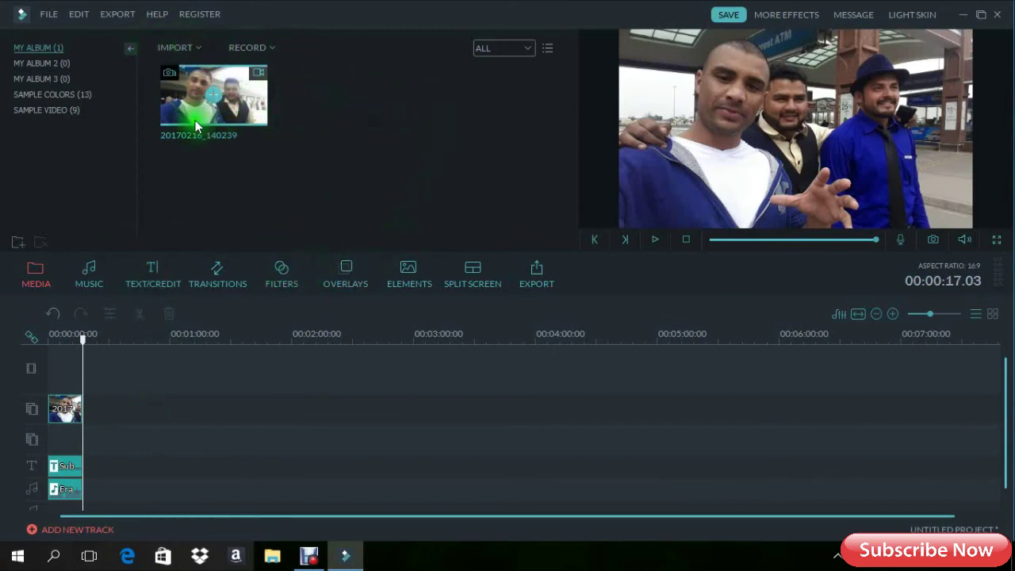
mouse_move(259, 76)
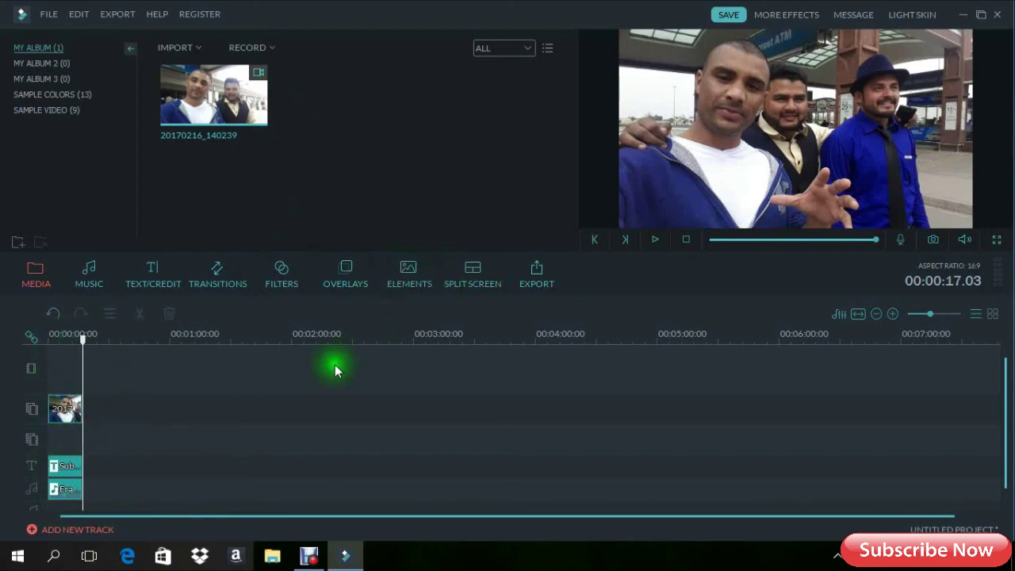
Export the finished video in MOV format under the name dsugcsidsf to the folder F:\Compalat video\.
click(549, 282)
click(592, 123)
text(dsugcsi)
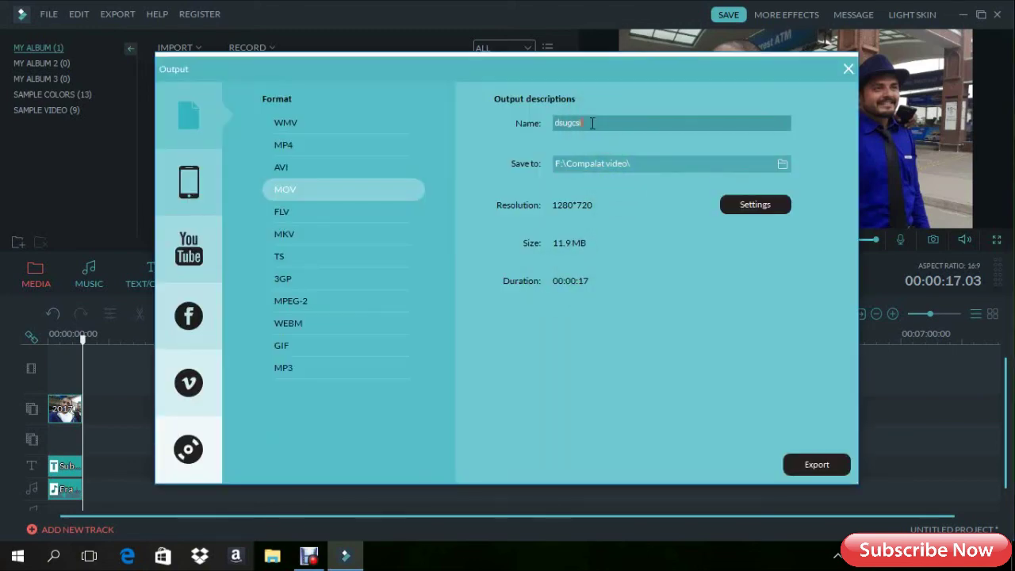
text(dsf)
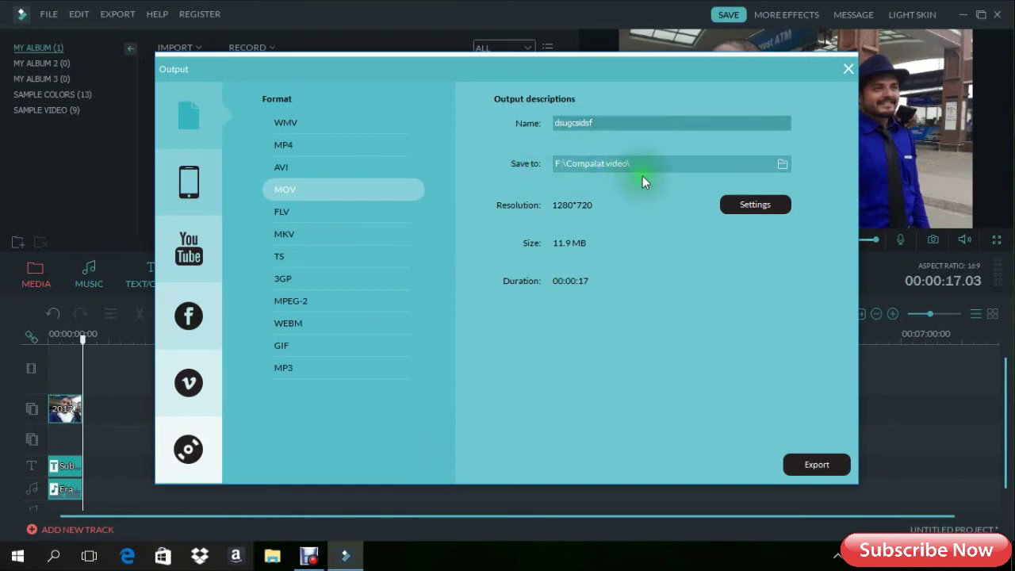
click(814, 468)
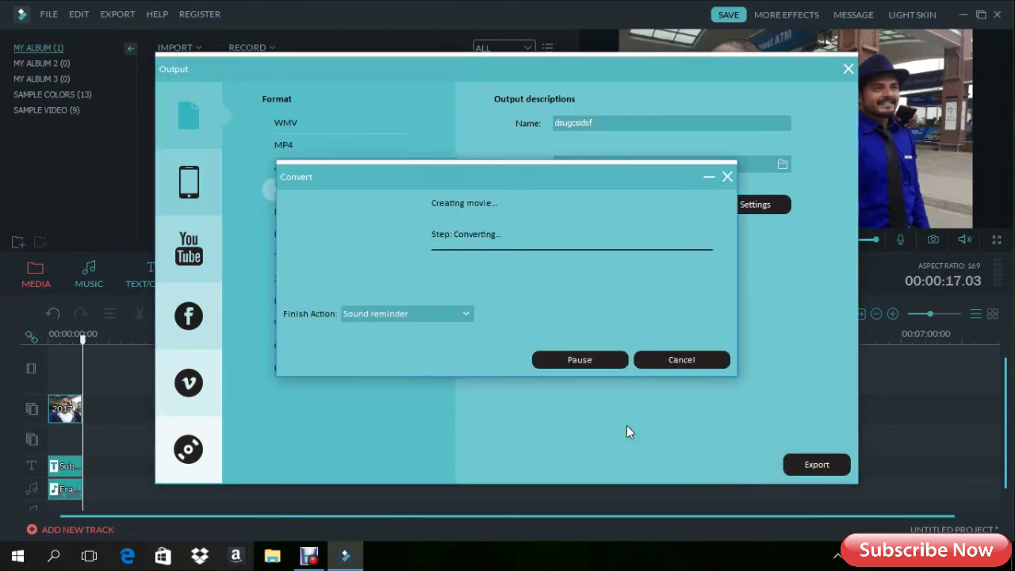